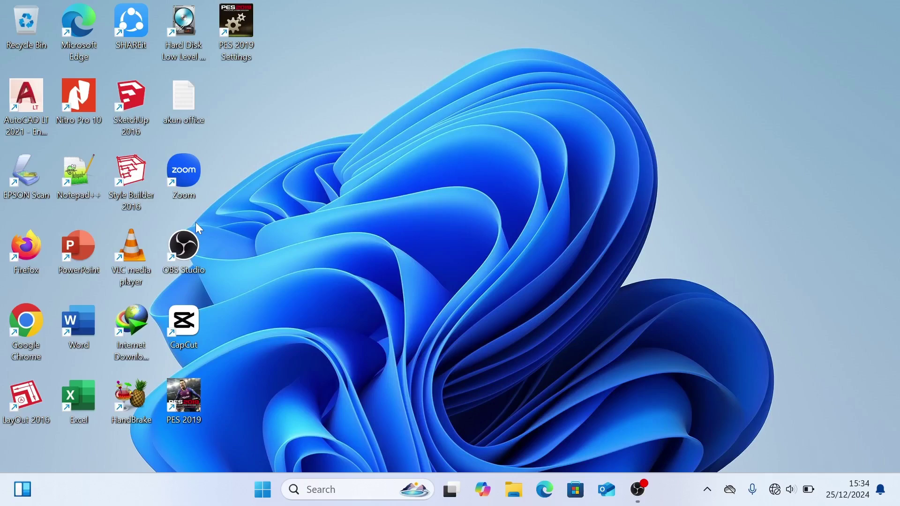
Open the install folder that the PES 2019 desktop shortcut points to.
click(184, 398)
click(305, 198)
click(194, 389)
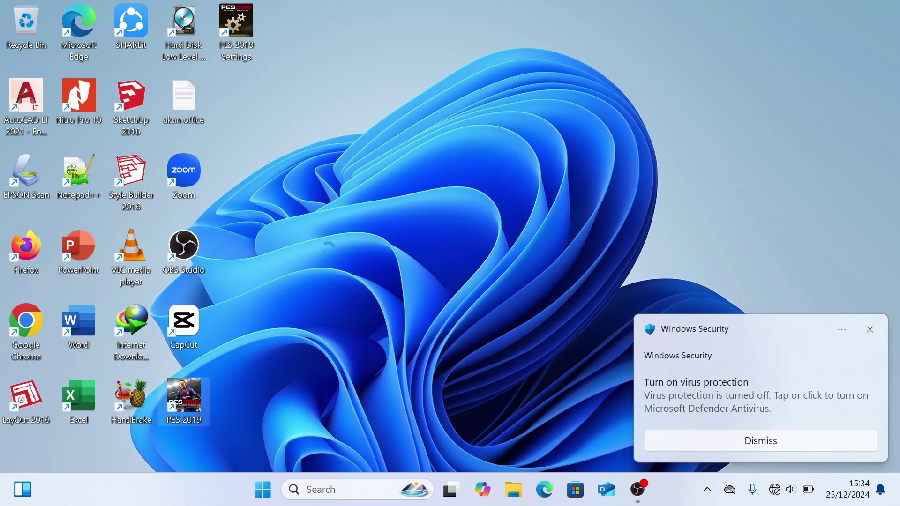
click(382, 310)
key(shift+F10)
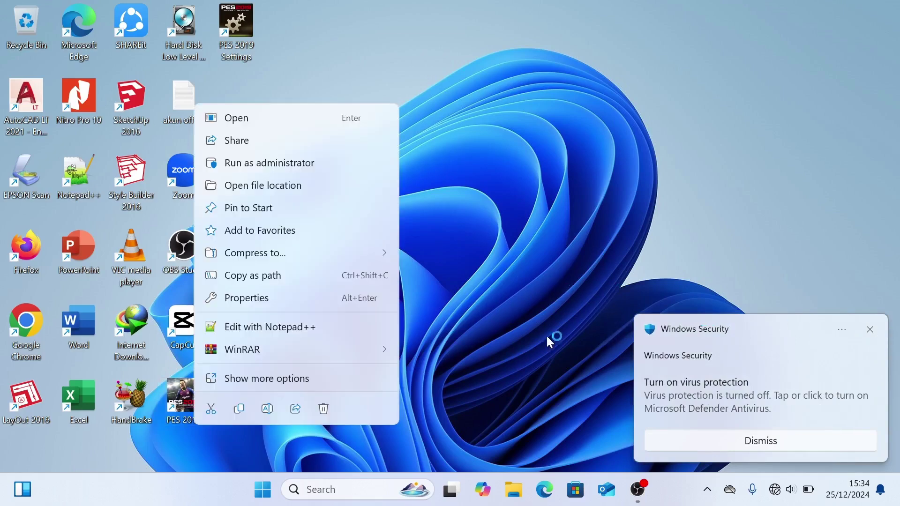
click(343, 185)
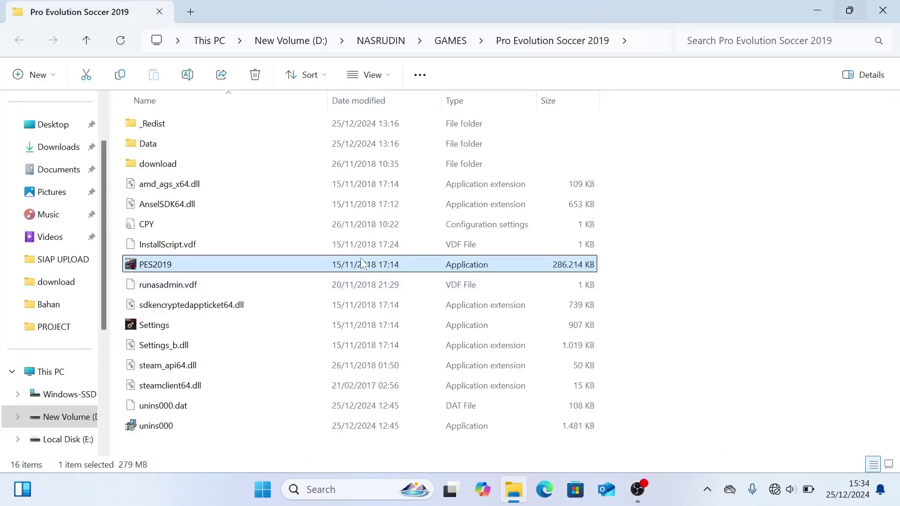
click(816, 9)
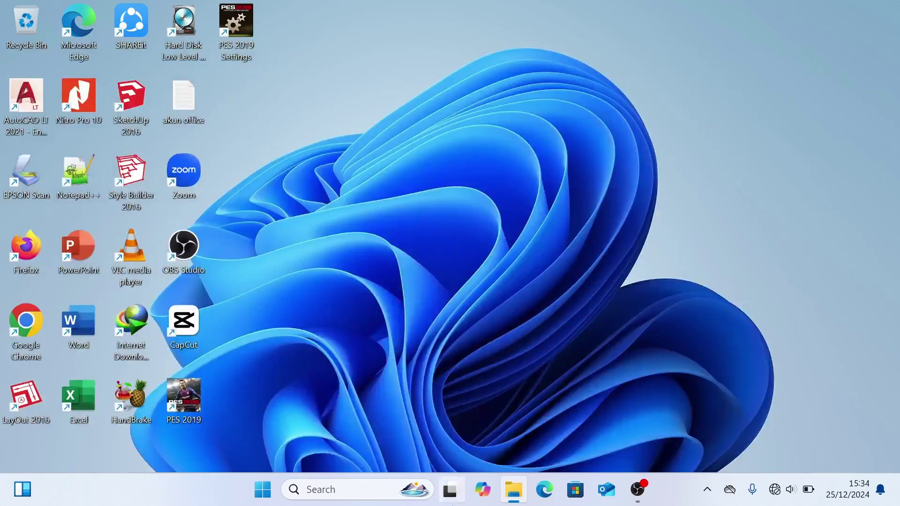
click(506, 495)
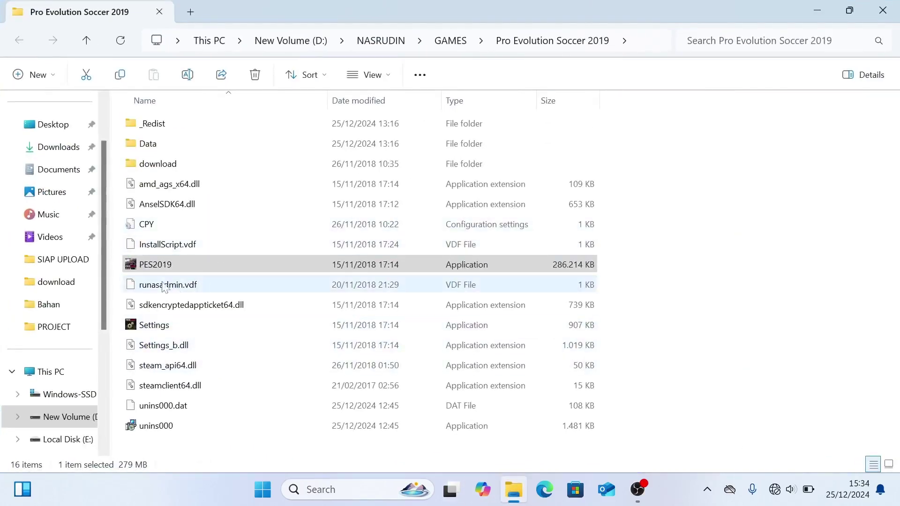
Examine the CPK files in the game's download folder and close the window.
double_click(219, 167)
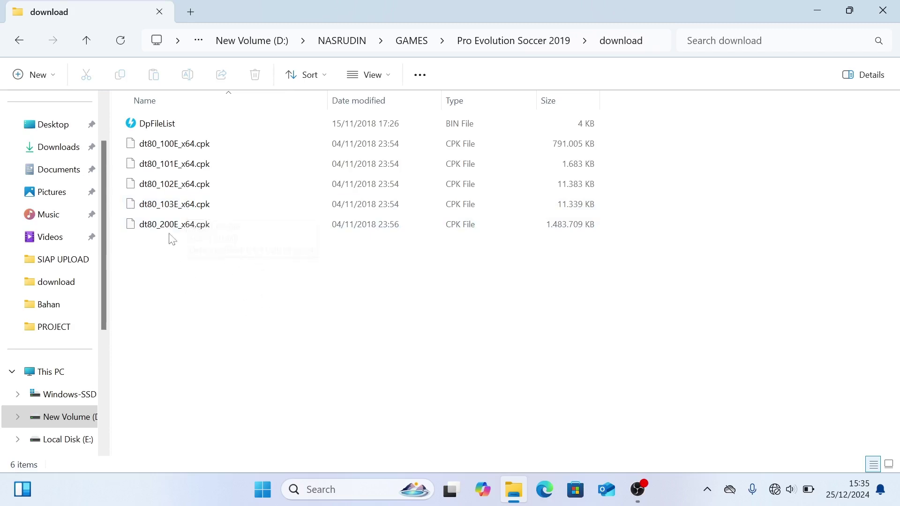
click(176, 145)
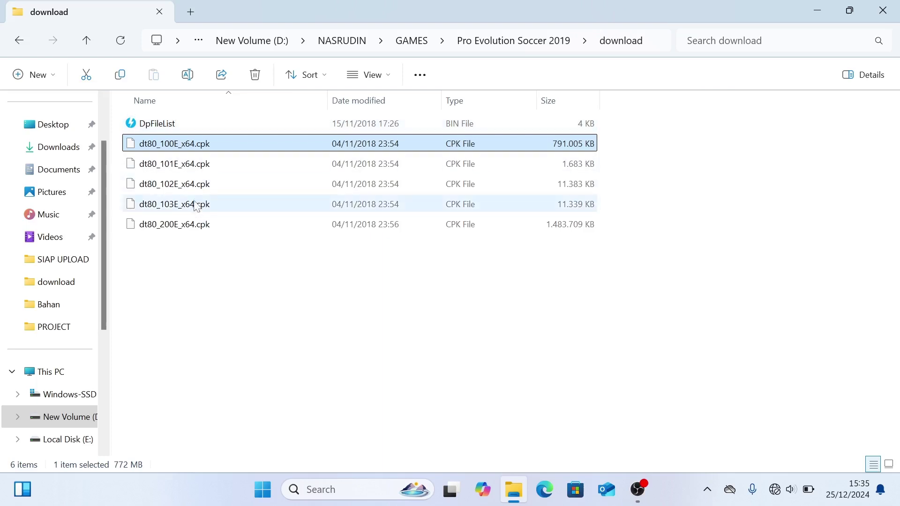
click(234, 253)
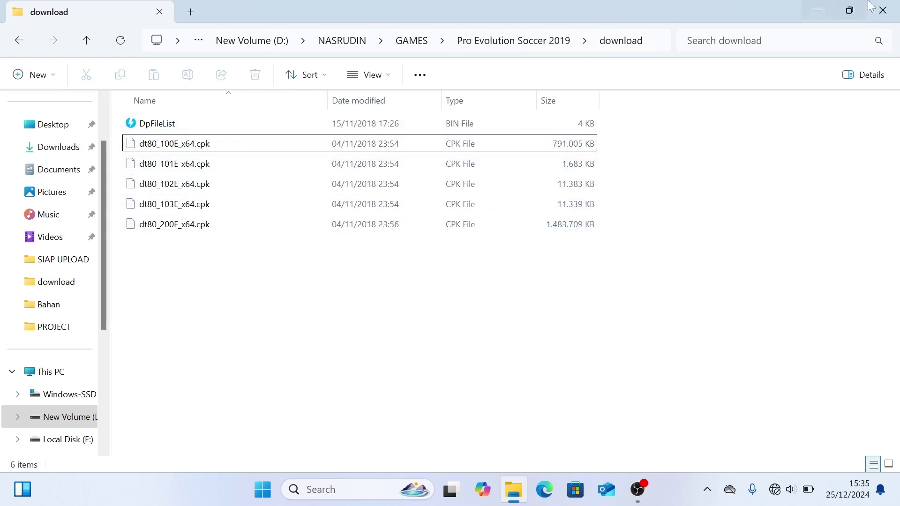
click(882, 10)
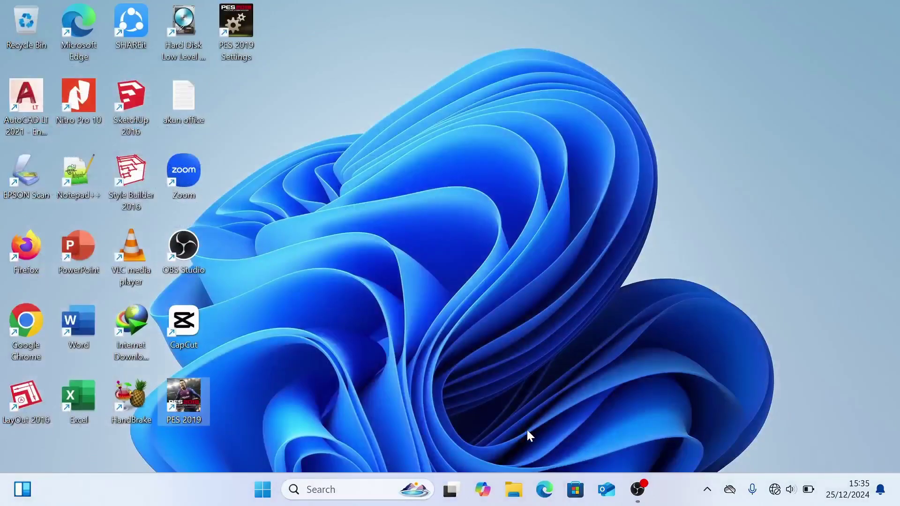
Open the HANO PATCH folder under DOWNLOAD MASTER\PES 2019 on Local Disk (H:).
click(514, 489)
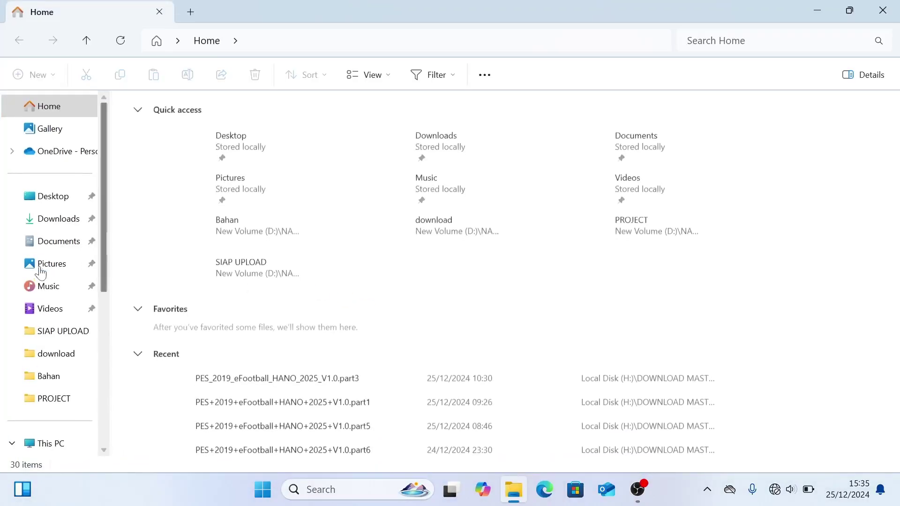
scroll(45, 281, down, 5)
click(68, 306)
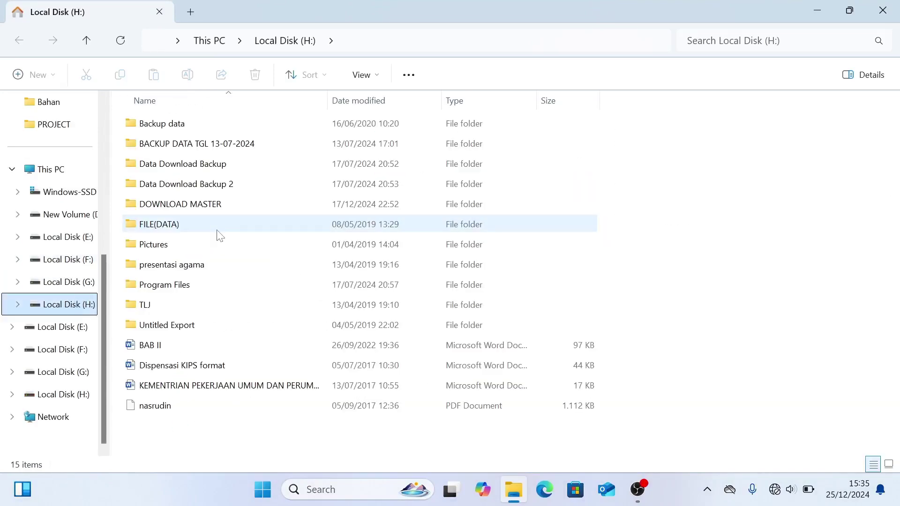
double_click(218, 205)
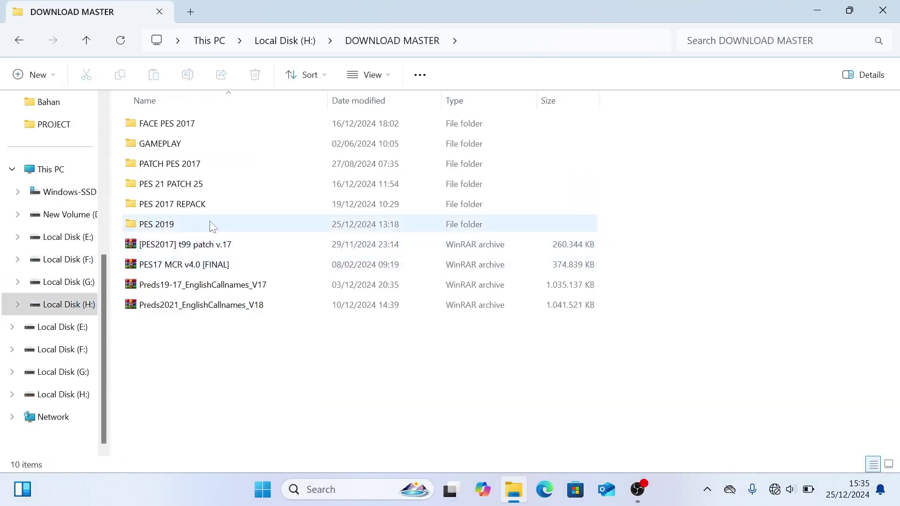
double_click(212, 225)
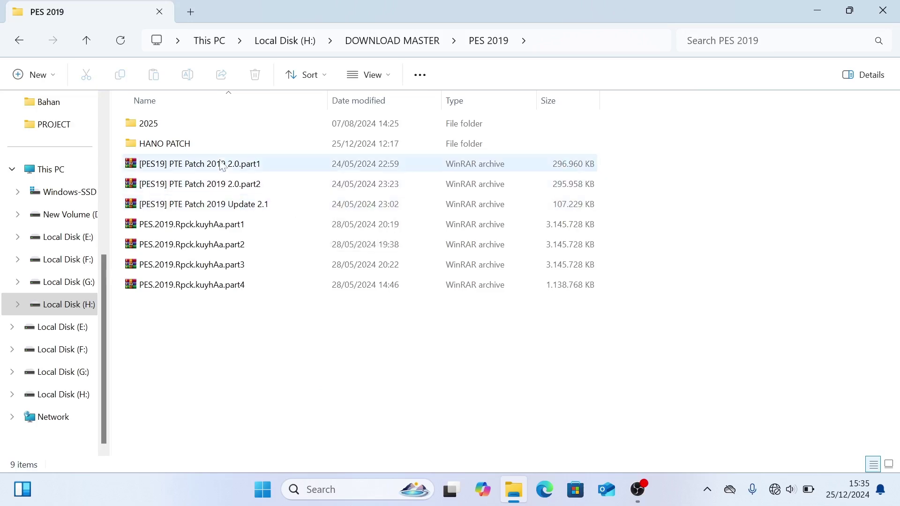
double_click(221, 145)
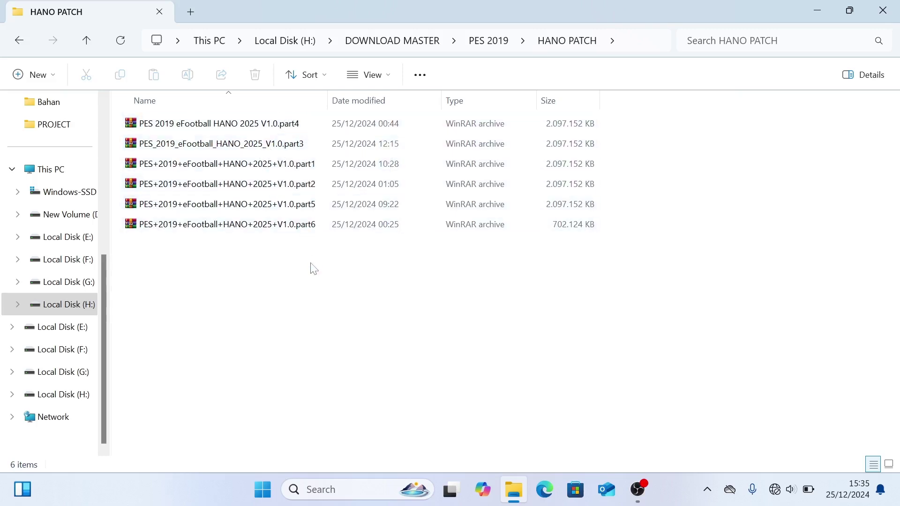
Check the file names of the patch archive parts in the HANO PATCH folder.
drag(310, 263, 267, 113)
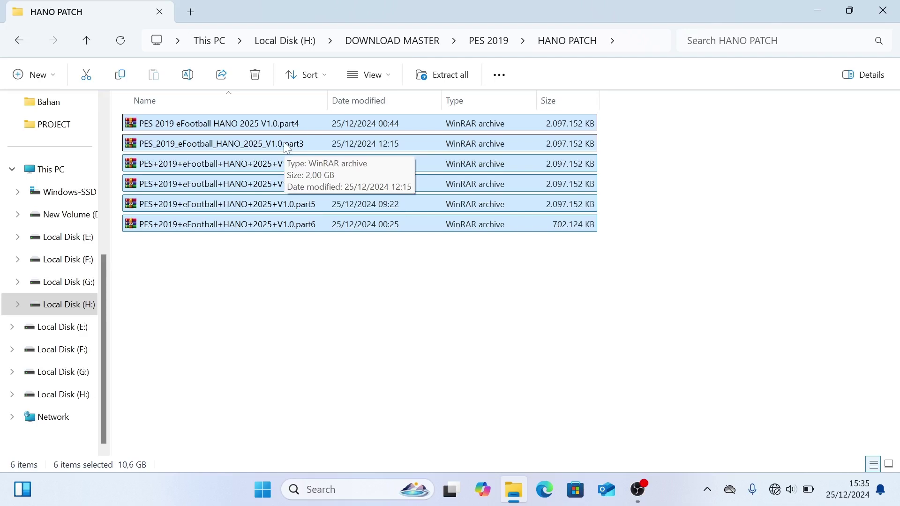
click(293, 273)
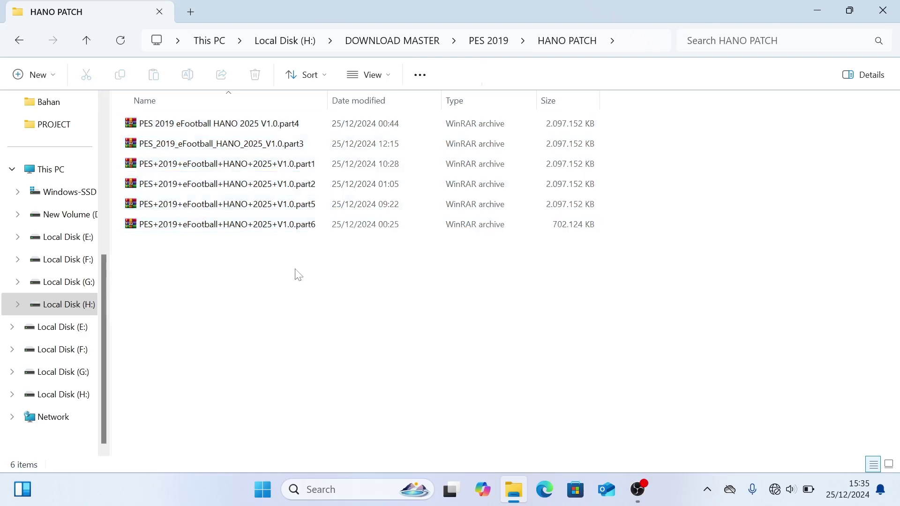
click(295, 173)
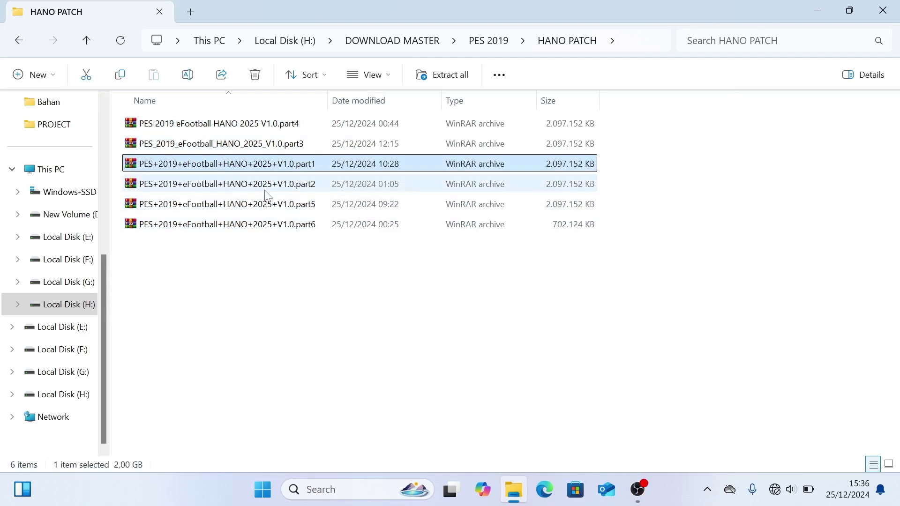
click(292, 242)
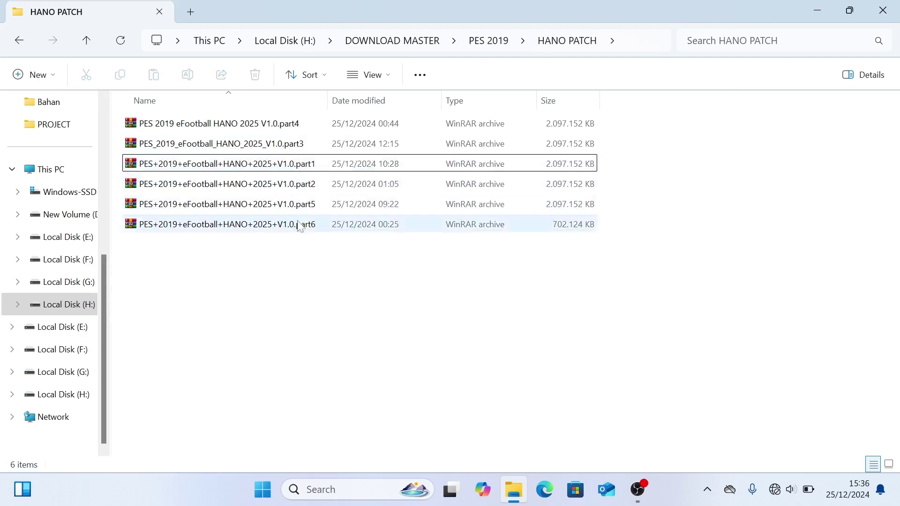
Copy the file name of the part1 archive, PES+2019+eFootball+HANO+2025+V1.0.part1.
click(274, 164)
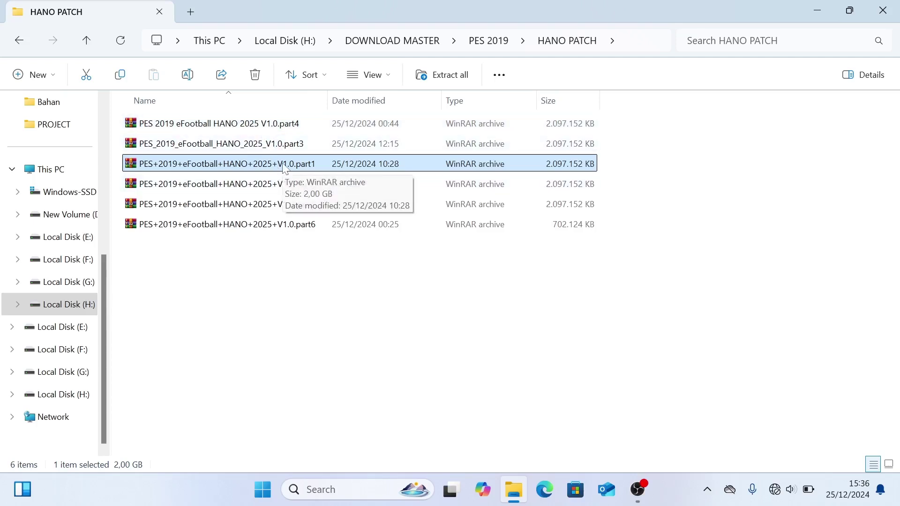
key(F2)
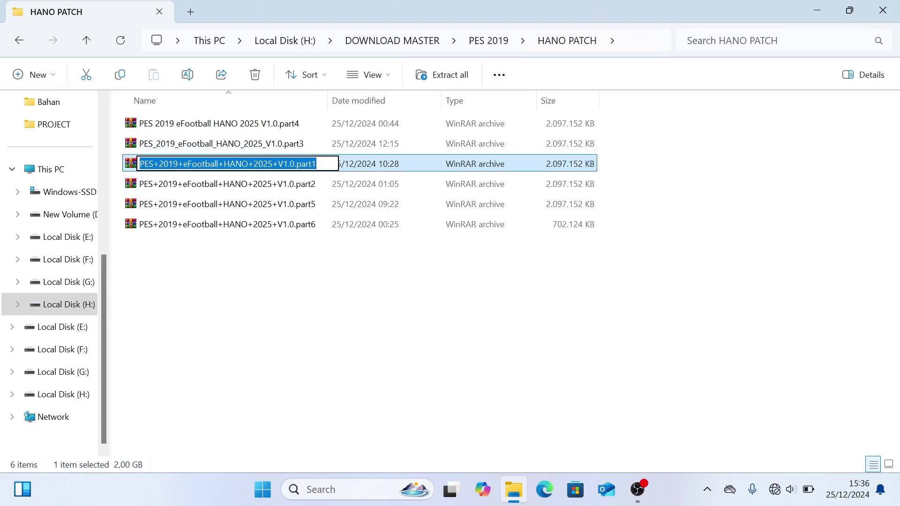
right_click(297, 165)
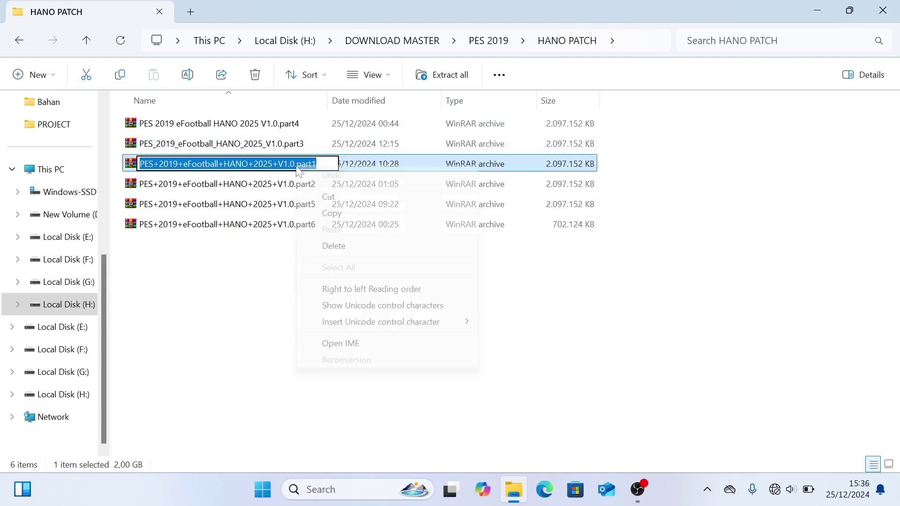
click(348, 215)
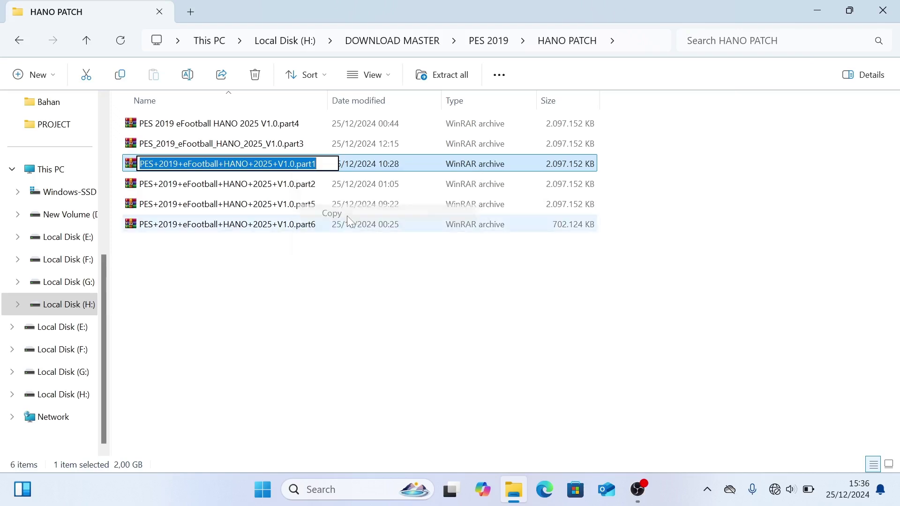
Rename the part3 archive to PES+2019+eFootball+HANO+2025+V1.0.part3, reusing the copied name.
click(283, 149)
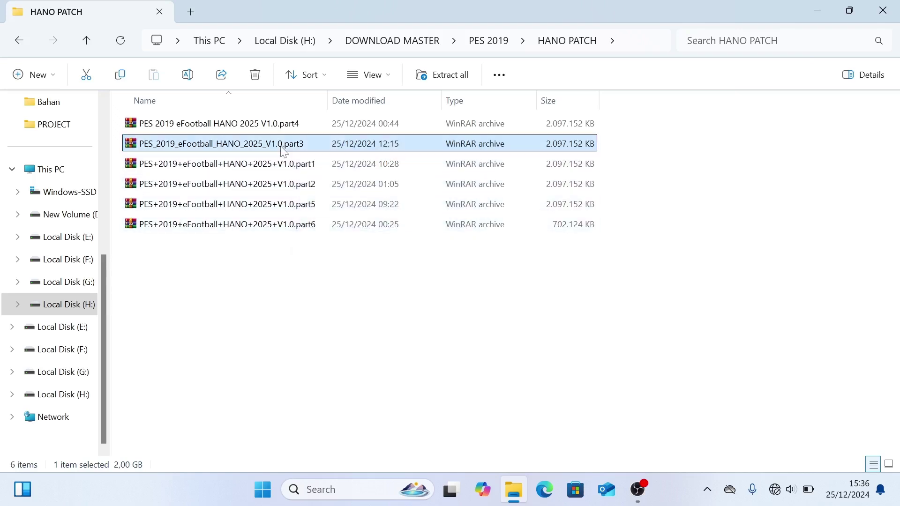
click(247, 147)
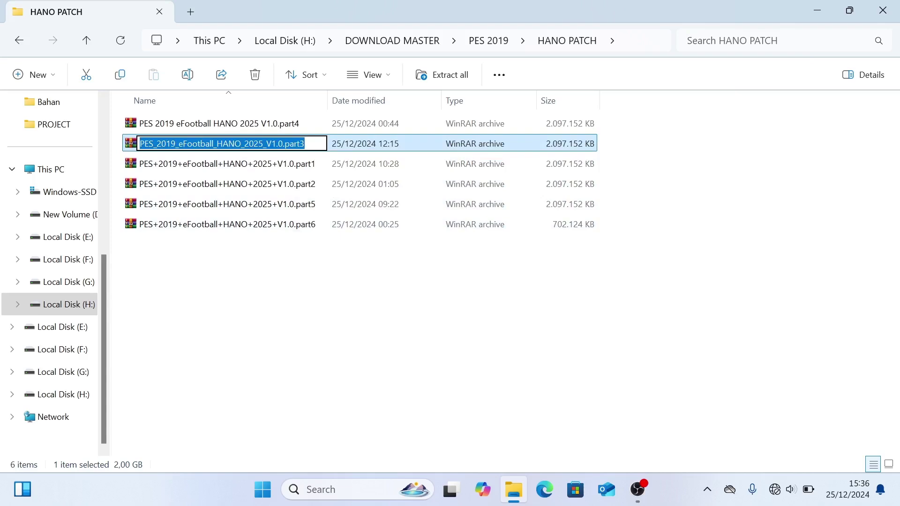
key(ctrl+v)
key(BackSpace)
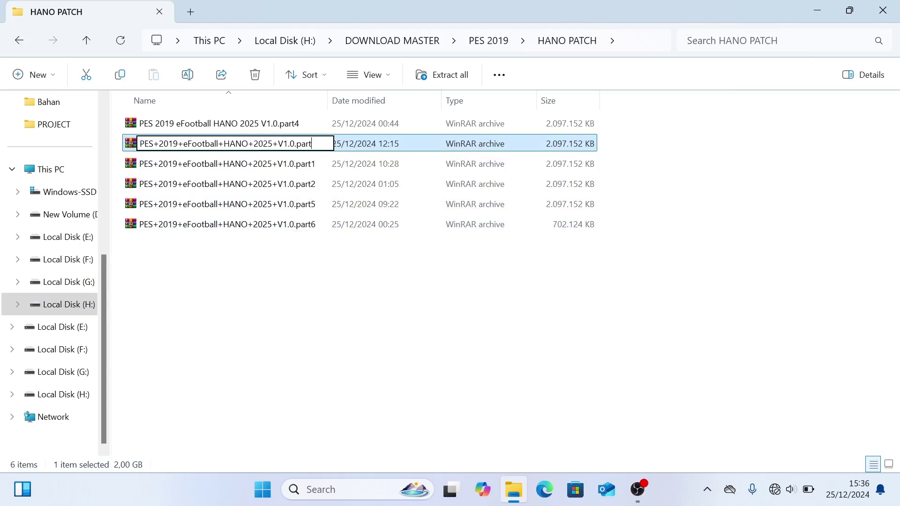
text(3)
key(Return)
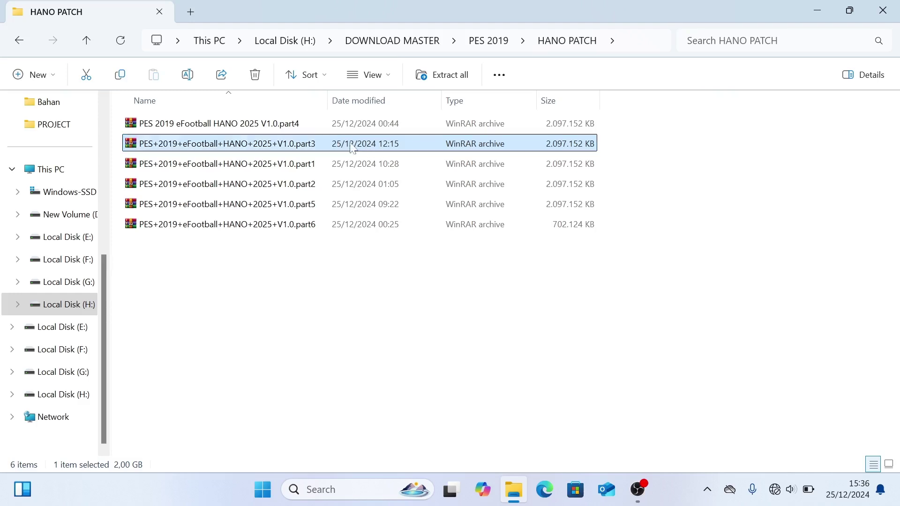
Rename the part4 archive to PES+2019+eFootball+HANO+2025+V1.0.part4, reusing the copied name.
click(284, 124)
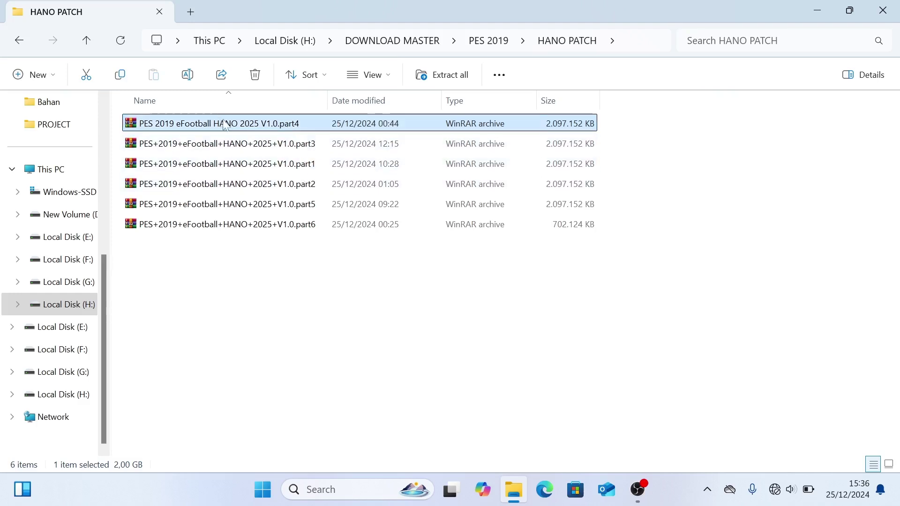
key(F2)
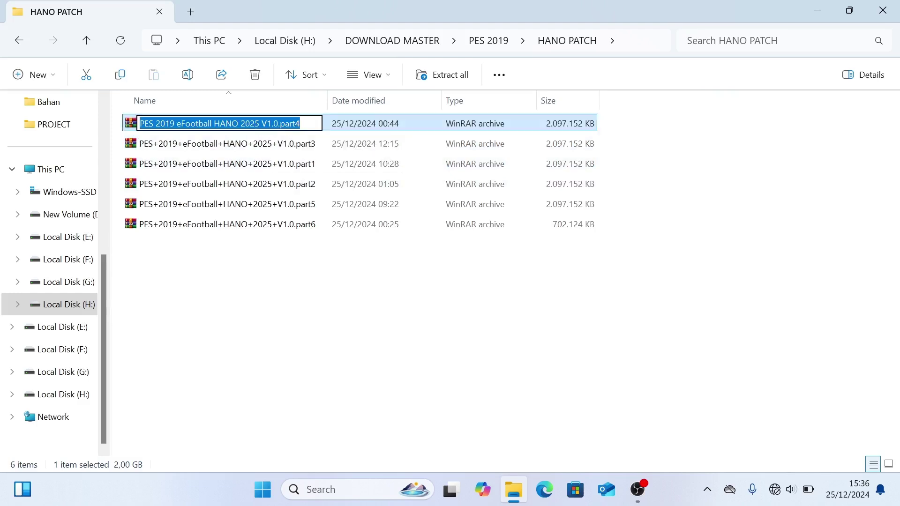
key(ctrl+v)
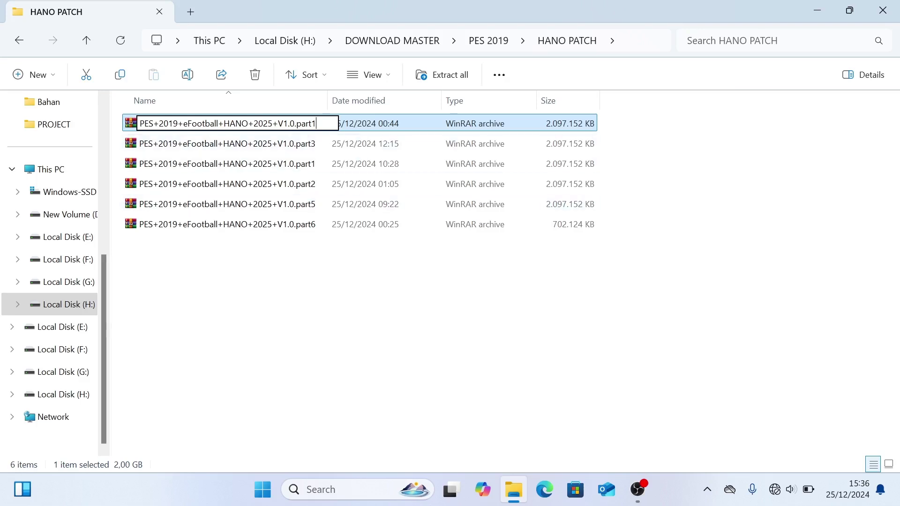
key(BackSpace)
text(4)
key(Return)
click(326, 276)
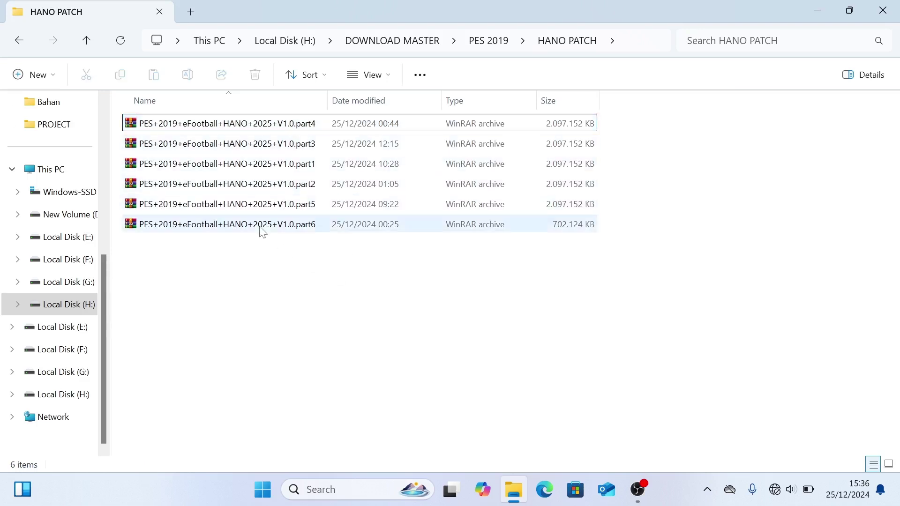
Extract all the patch archive parts together with WinRAR into the folder PES+2019+eFootball+HANO+2025+V1.0.
drag(339, 257, 275, 135)
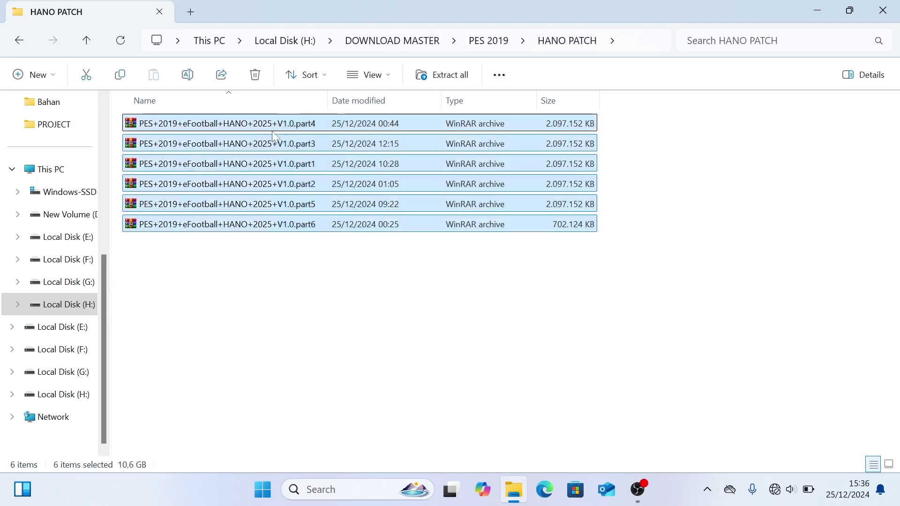
right_click(255, 121)
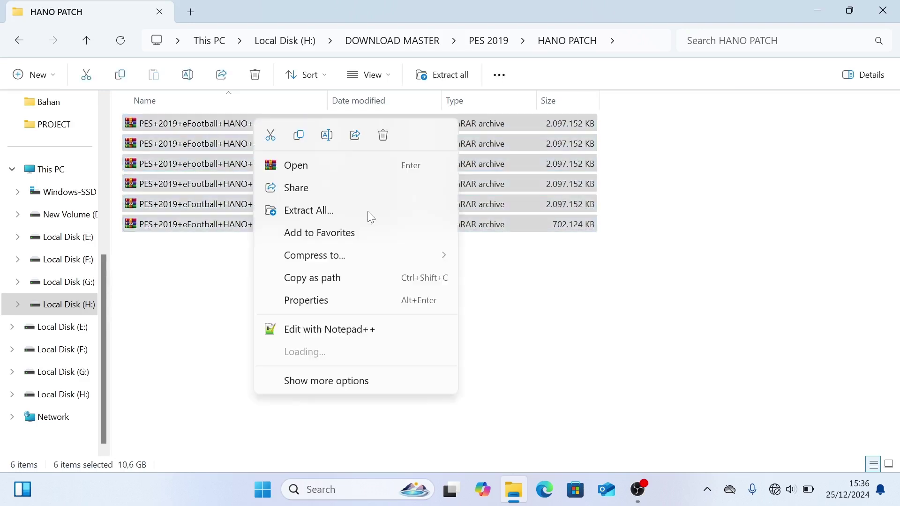
mouse_move(352, 356)
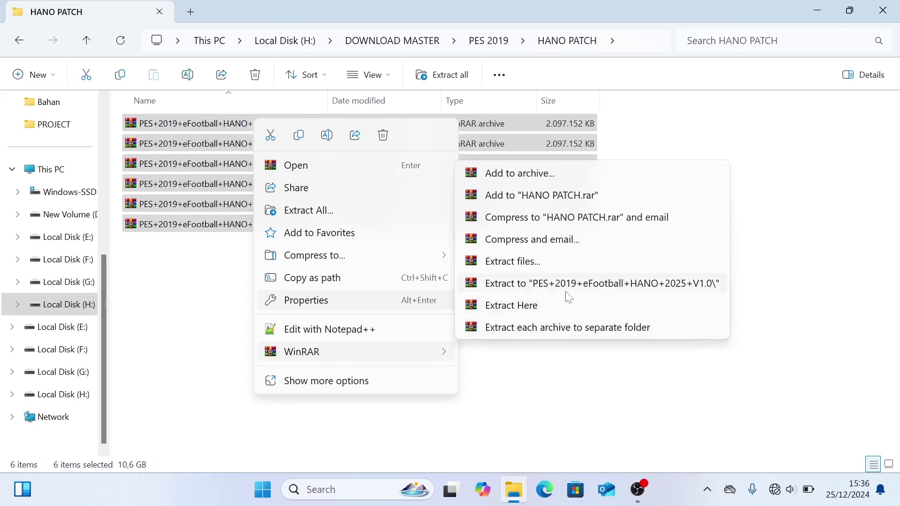
click(603, 284)
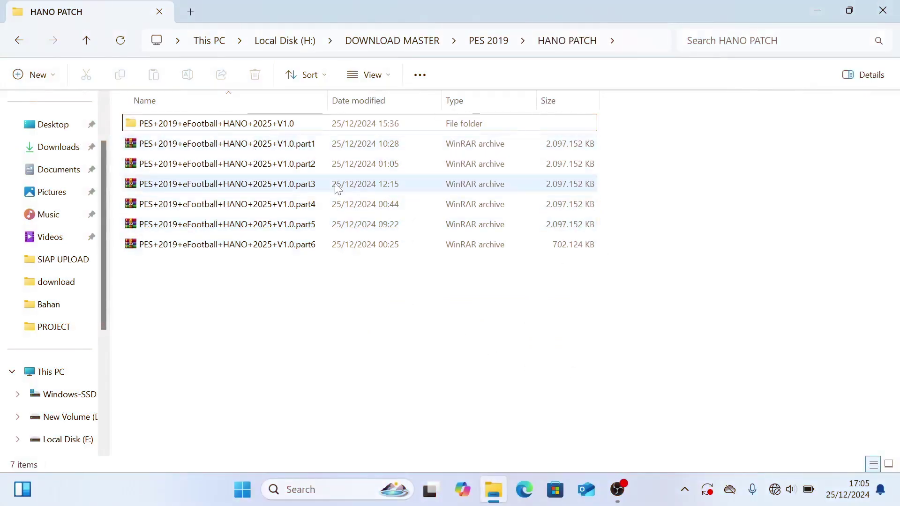
Open the KONAMI folder inside the extracted PES 2019 eFootball HANO 2025 V1.0 patch folder.
click(287, 129)
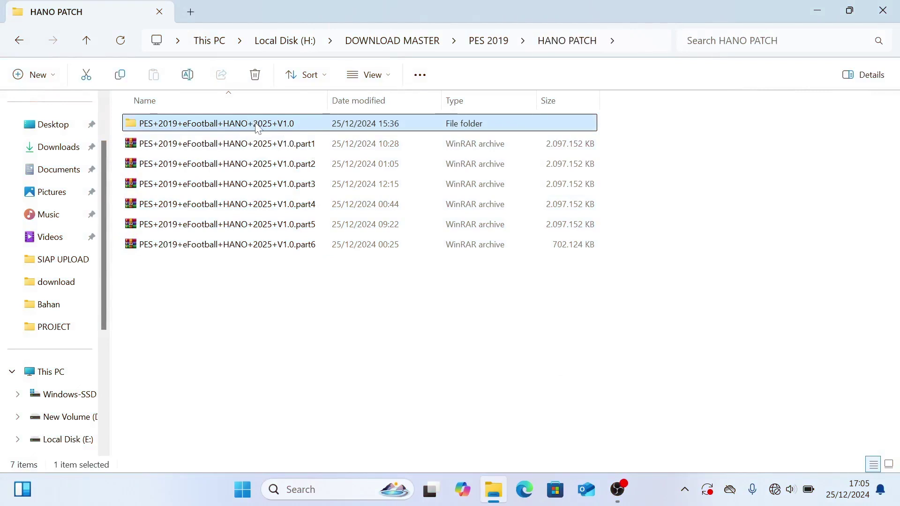
double_click(257, 123)
click(271, 124)
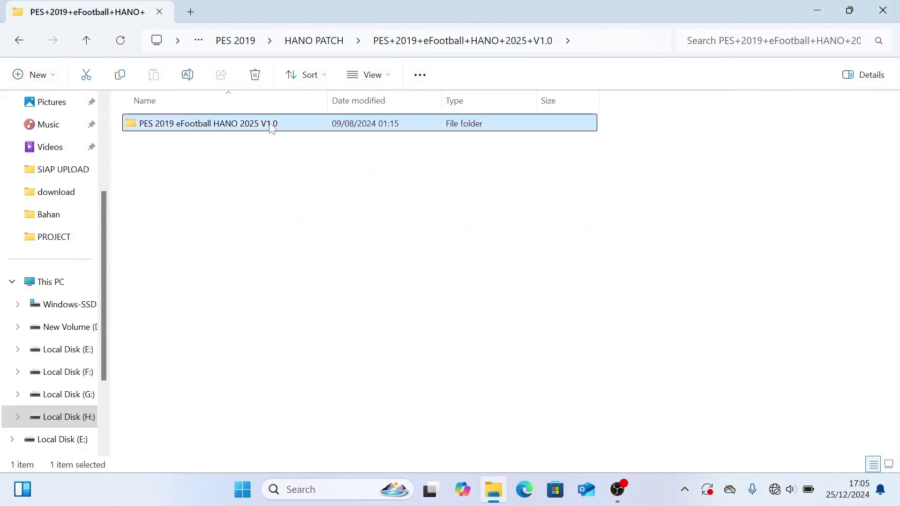
double_click(271, 124)
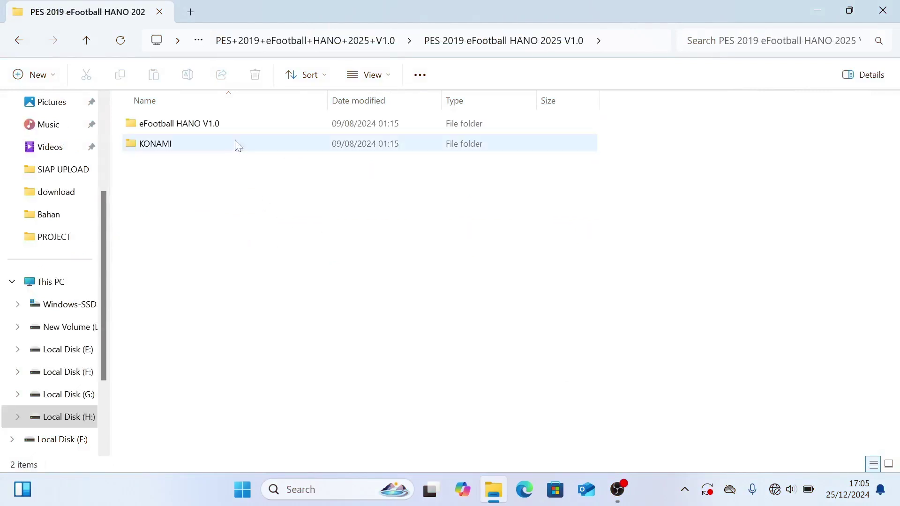
click(203, 150)
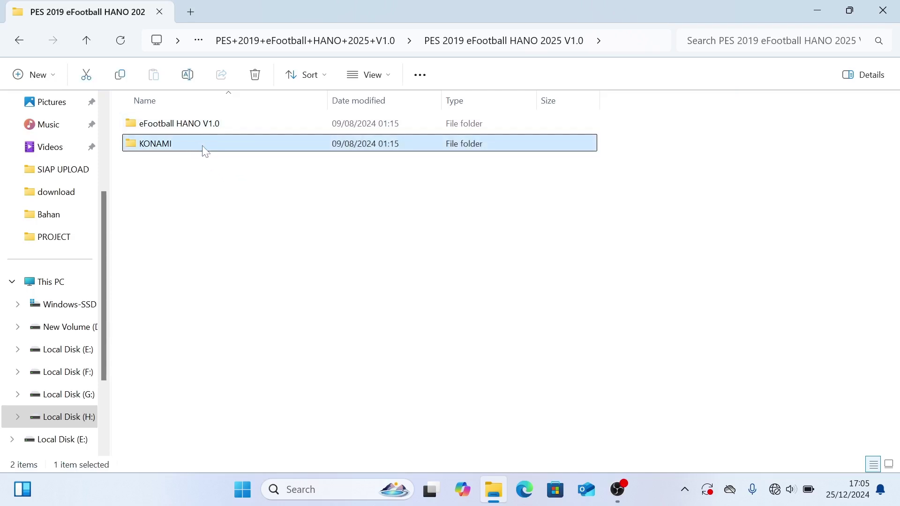
double_click(203, 150)
Look through the patch's PRO EVOLUTION SOCCER 2019 save folder, then return to KONAMI and cut that folder for moving.
click(213, 128)
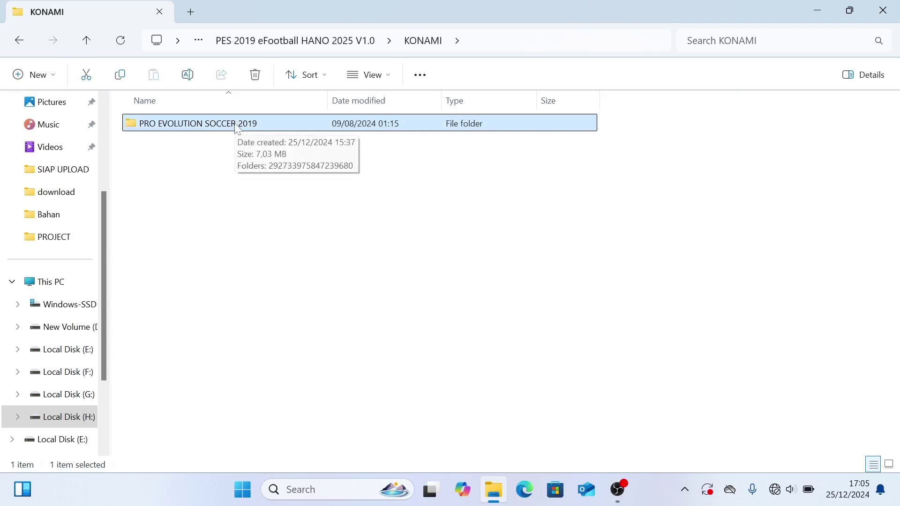
double_click(206, 127)
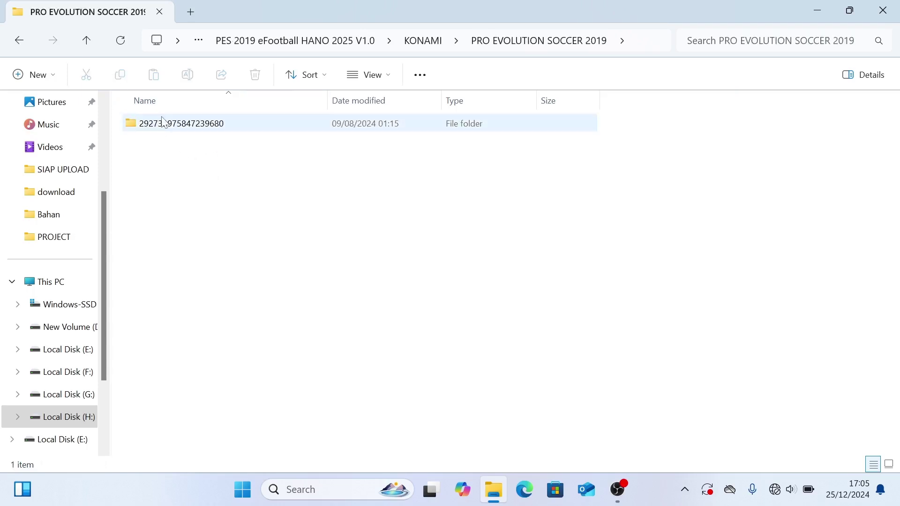
double_click(152, 131)
click(18, 41)
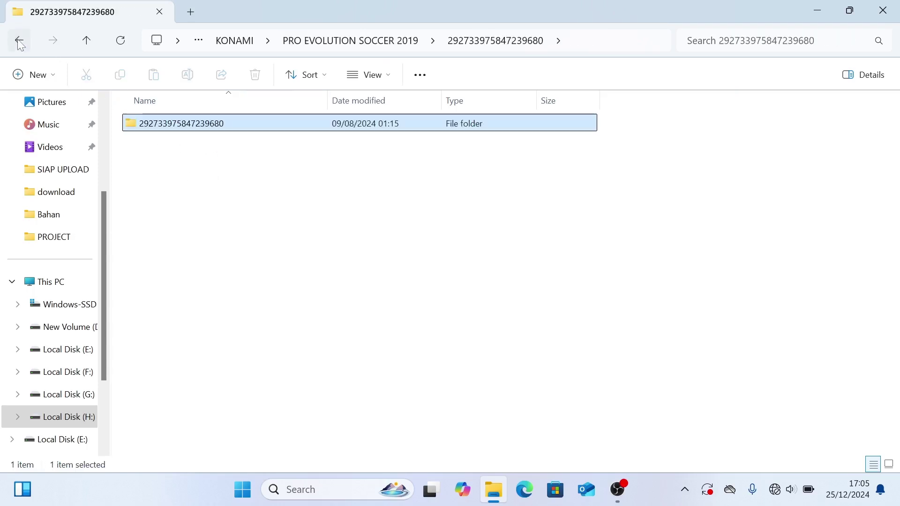
click(18, 41)
right_click(178, 124)
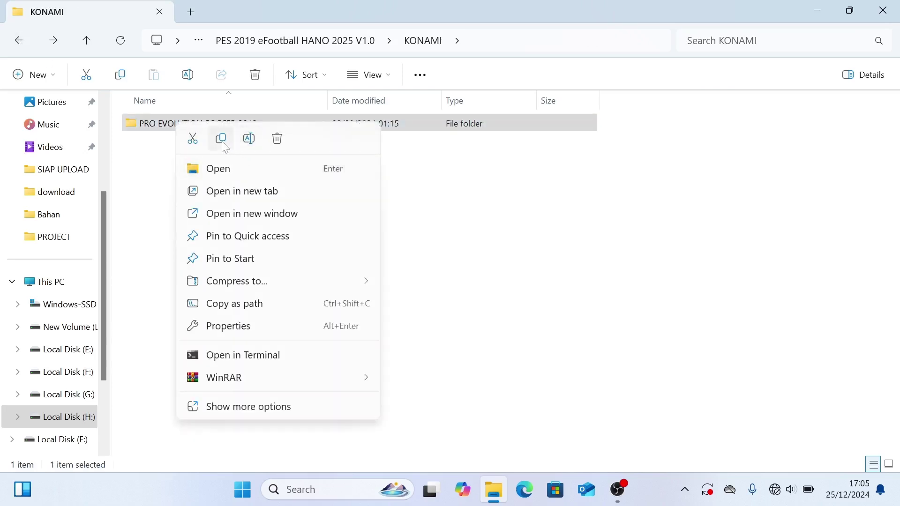
click(191, 141)
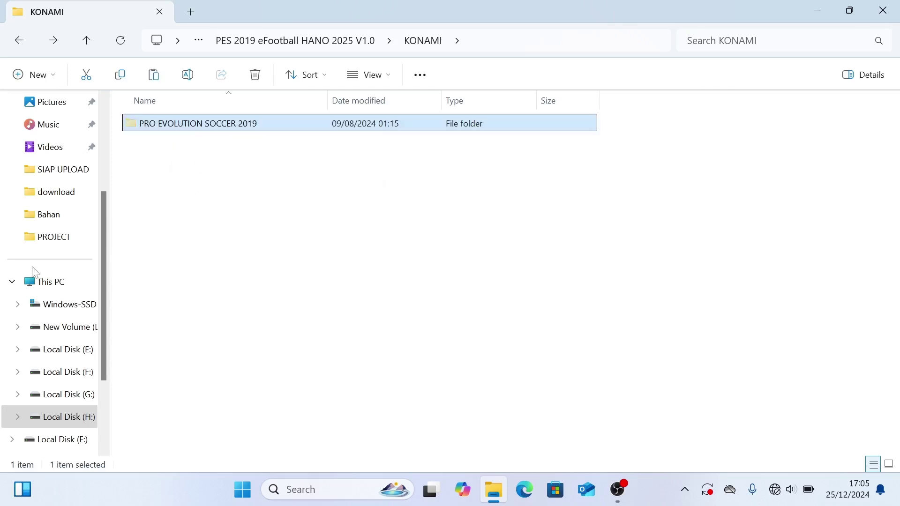
Paste the cut PRO EVOLUTION SOCCER 2019 folder into the KONAMI folder in Documents.
scroll(38, 307, up, 3)
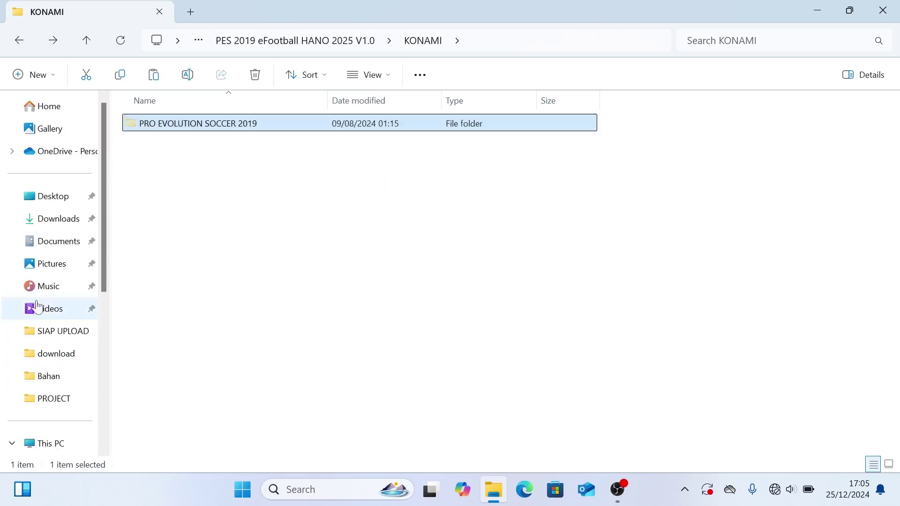
click(46, 243)
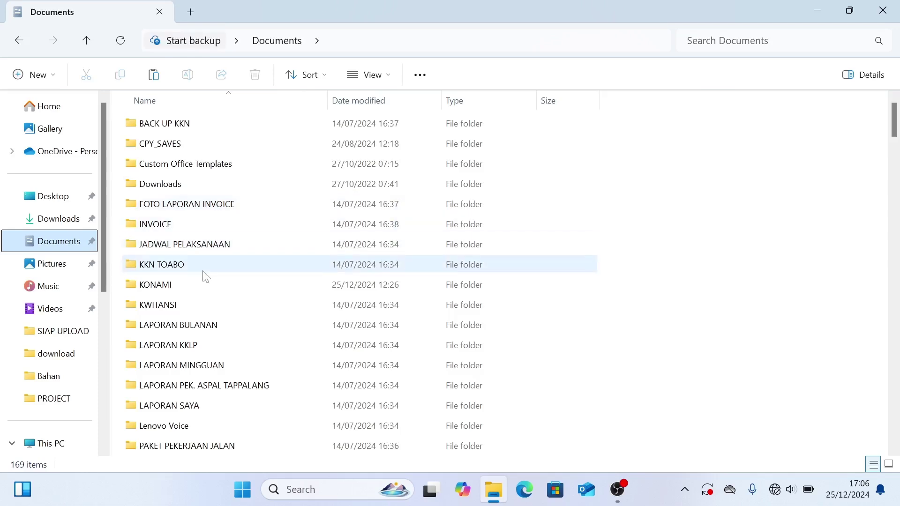
double_click(206, 284)
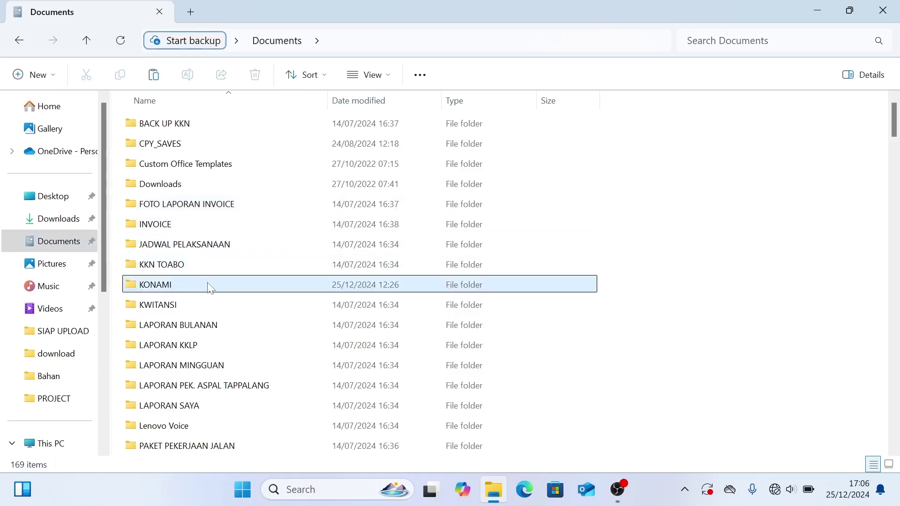
right_click(261, 165)
click(268, 173)
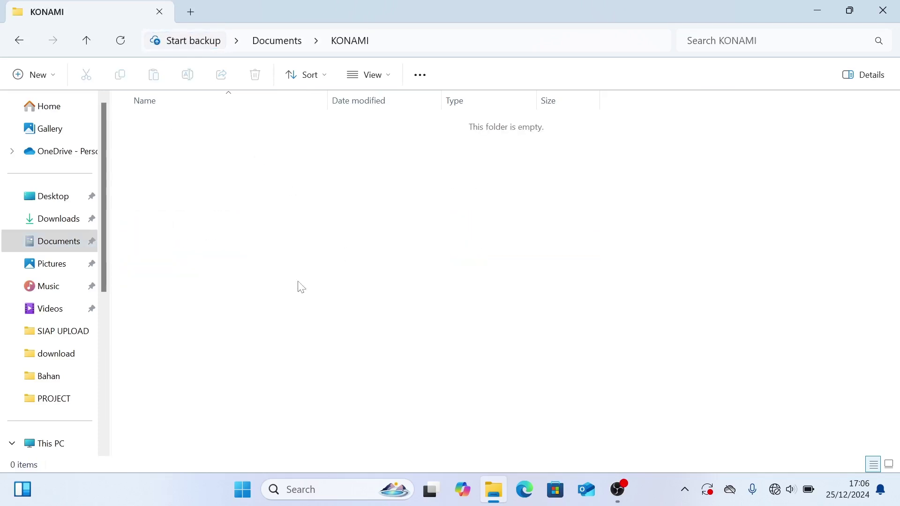
click(264, 167)
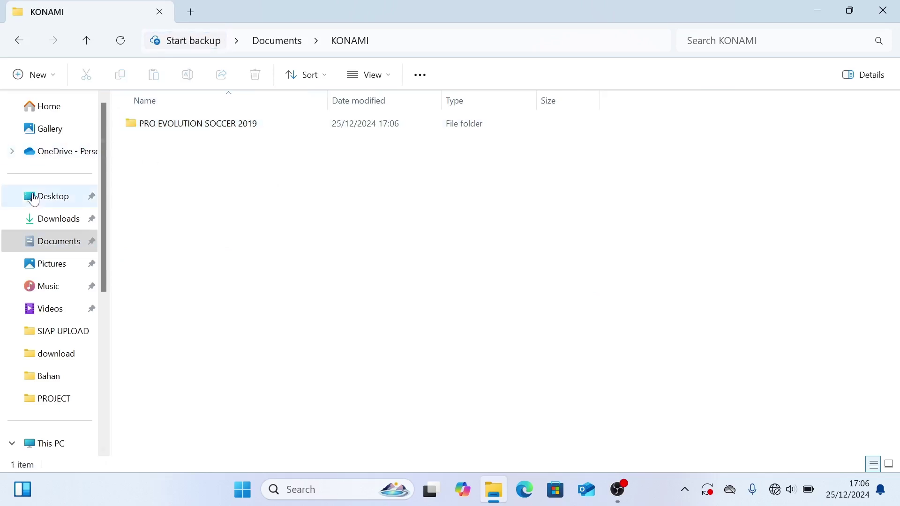
Return to the extracted patch folder PES 2019 eFootball HANO 2025 V1.0 and open its eFootball HANO V1.0 folder.
click(19, 40)
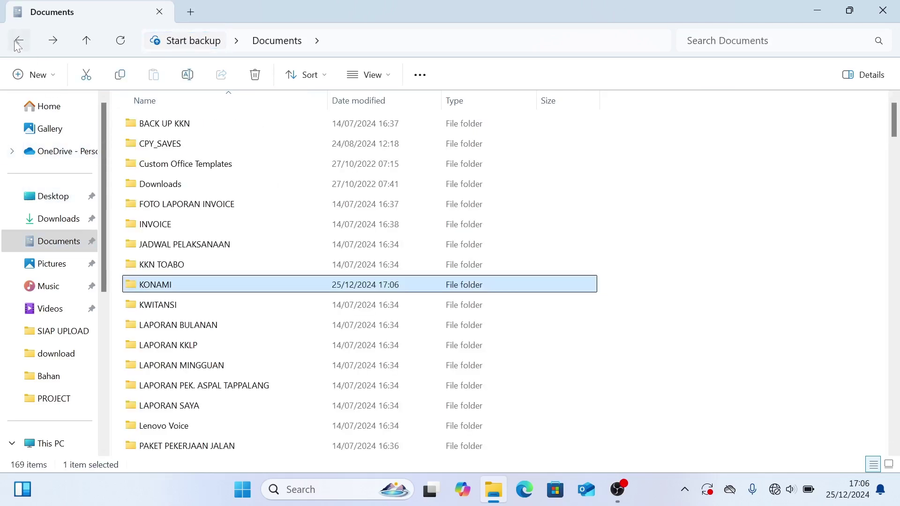
click(20, 40)
click(19, 40)
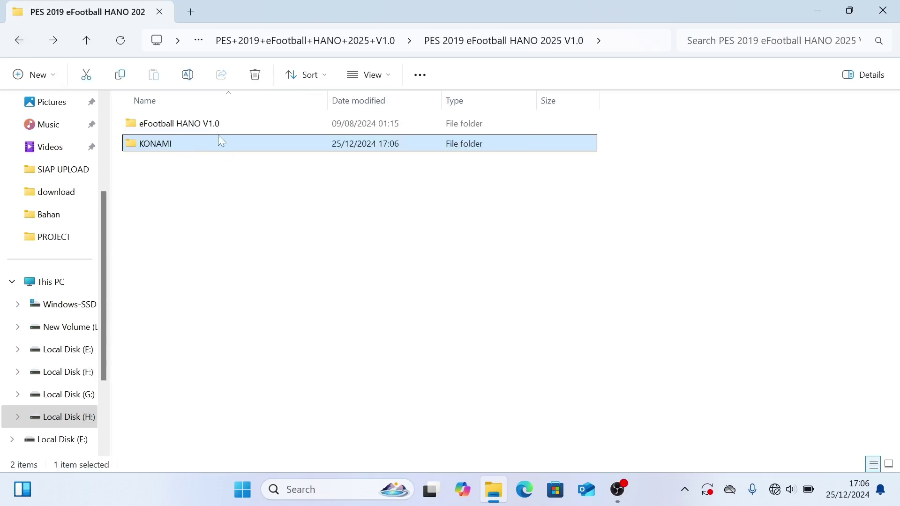
click(218, 123)
click(182, 143)
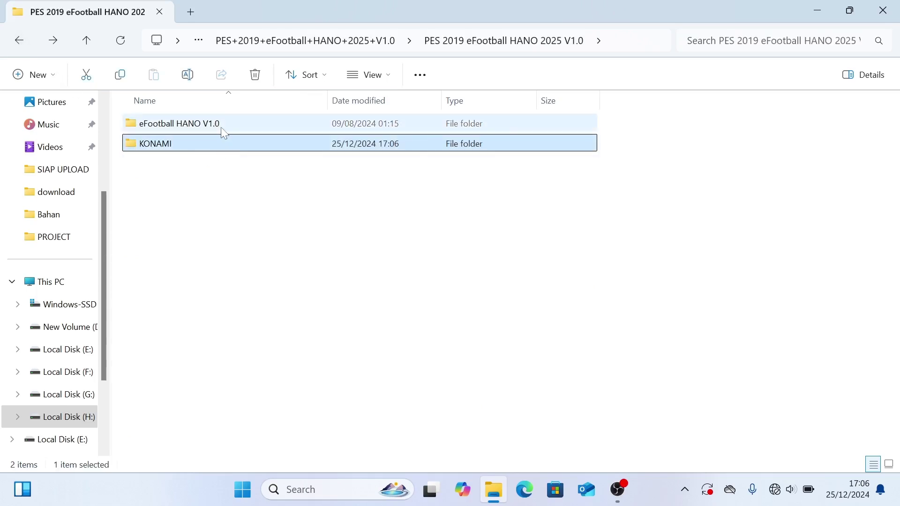
click(198, 126)
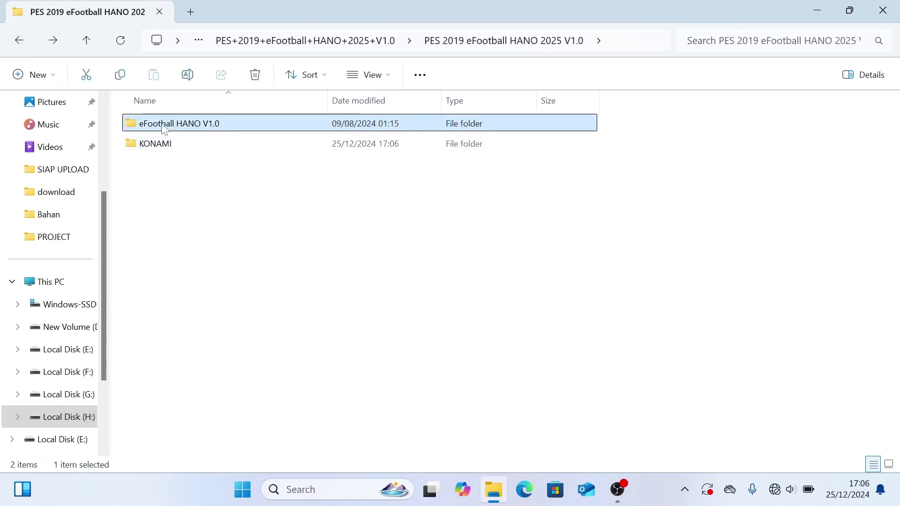
double_click(213, 125)
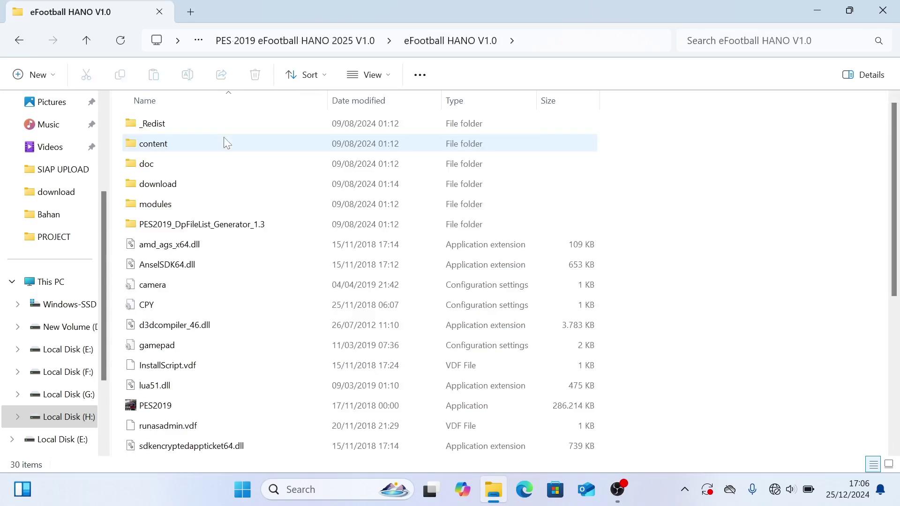
Select all files and folders in eFootball HANO V1.0 and cut them for moving.
scroll(291, 285, down, 4)
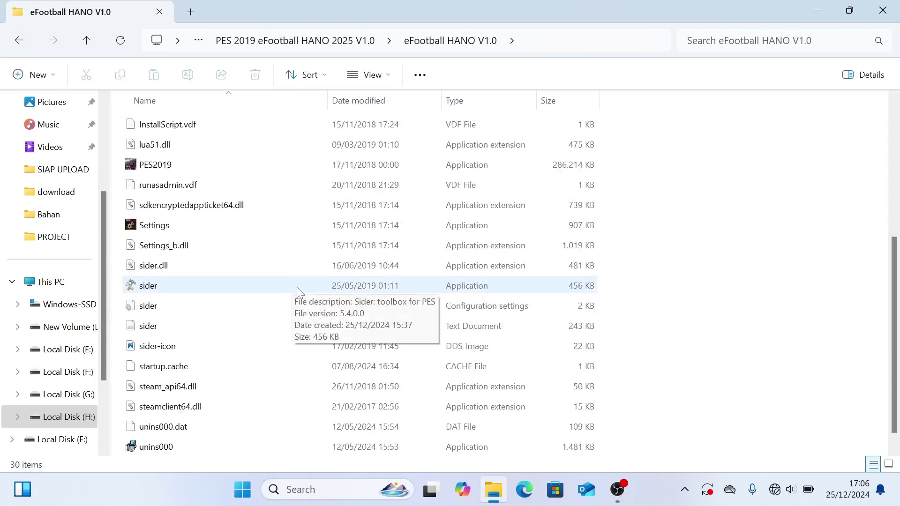
scroll(299, 292, down, 1)
key(ctrl+a)
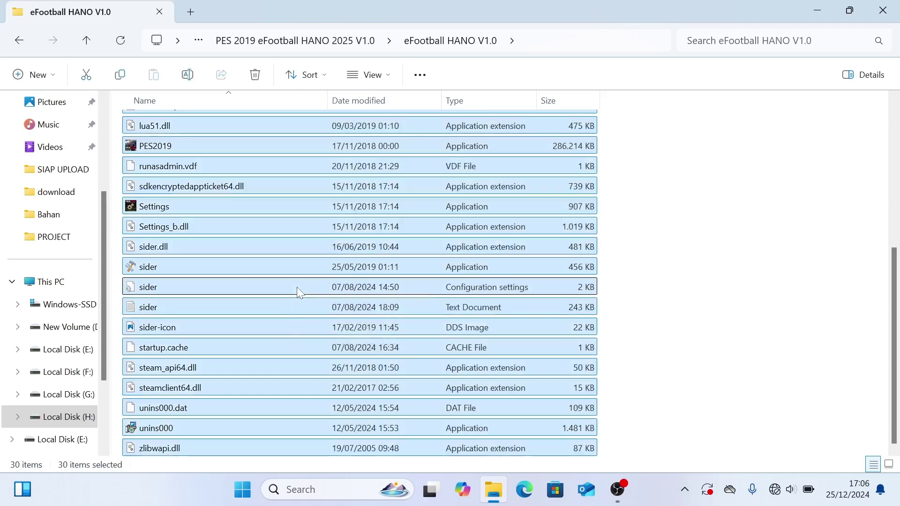
scroll(254, 322, up, 1)
scroll(255, 322, up, 3)
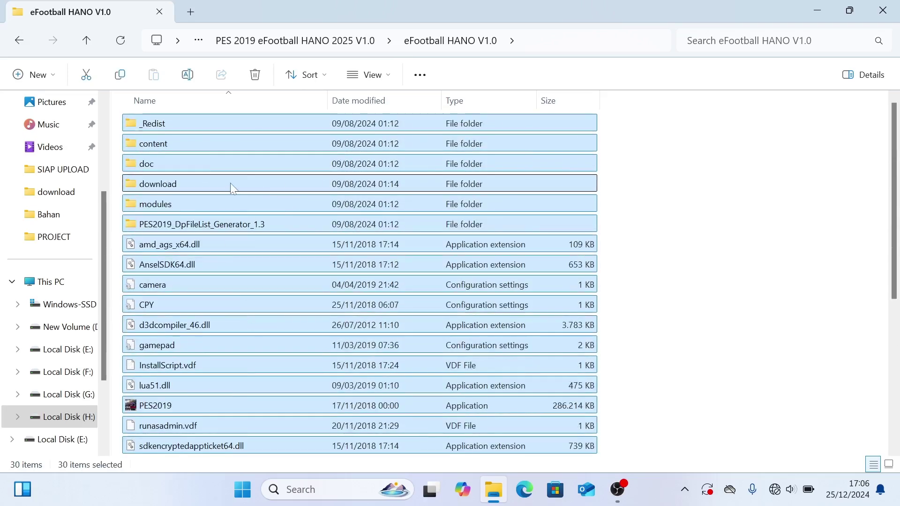
right_click(240, 188)
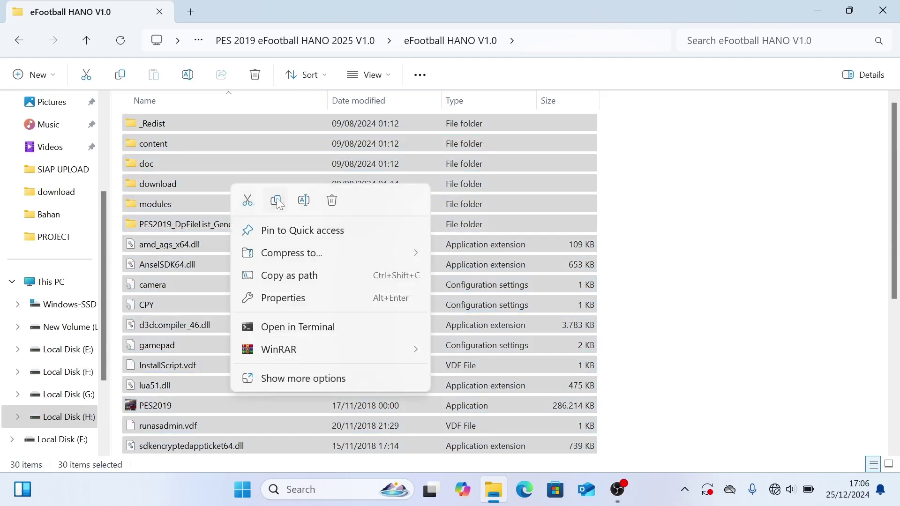
click(249, 201)
scroll(281, 249, down, 3)
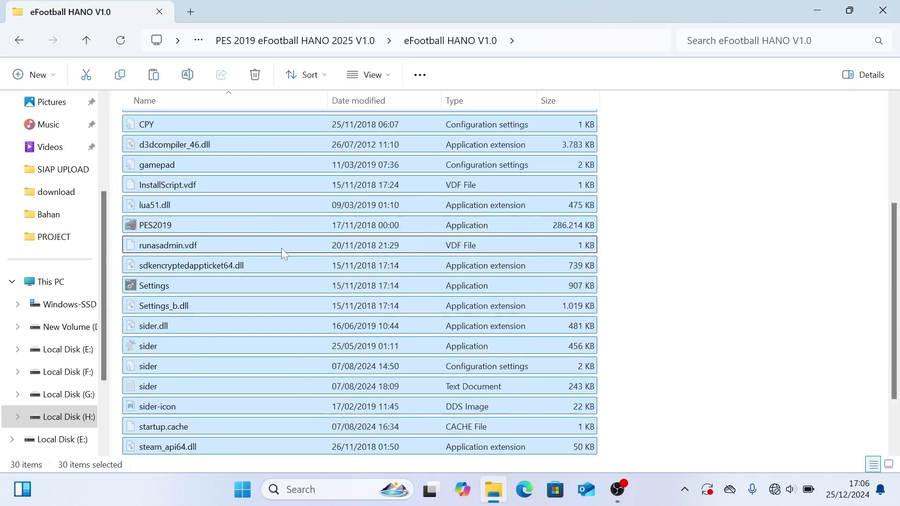
scroll(283, 251, down, 2)
Show the desktop and open the game's installation folder through the file location of the PES 2019 shortcut.
double_click(813, 17)
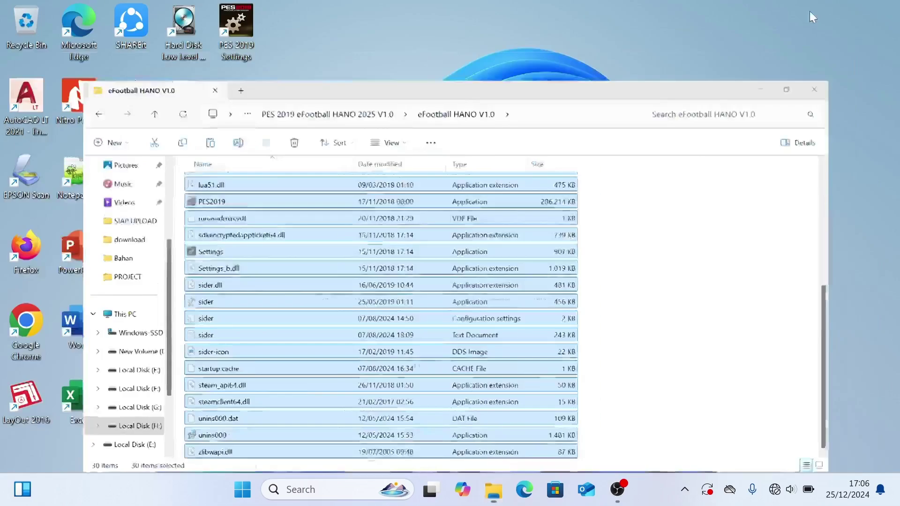
key(super+d)
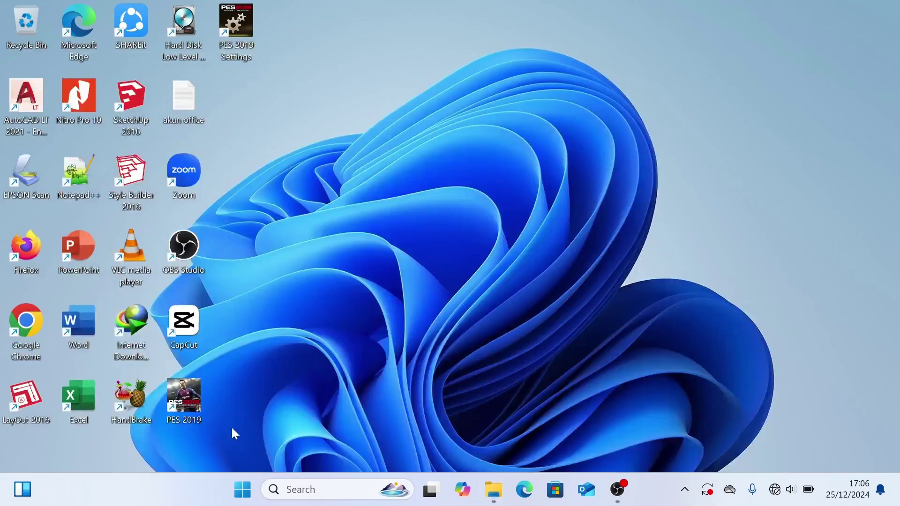
right_click(185, 397)
click(298, 195)
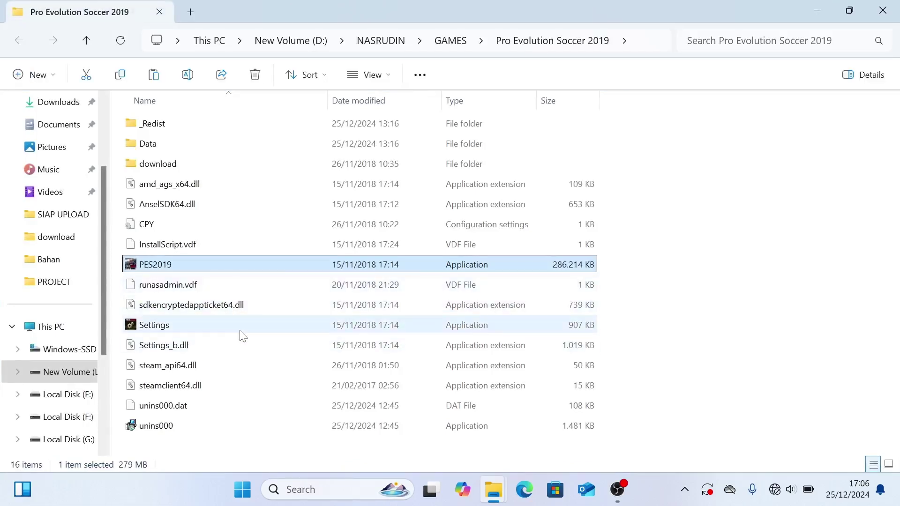
Permanently delete everything in the Pro Evolution Soccer 2019 installation folder except the Data folder.
click(675, 341)
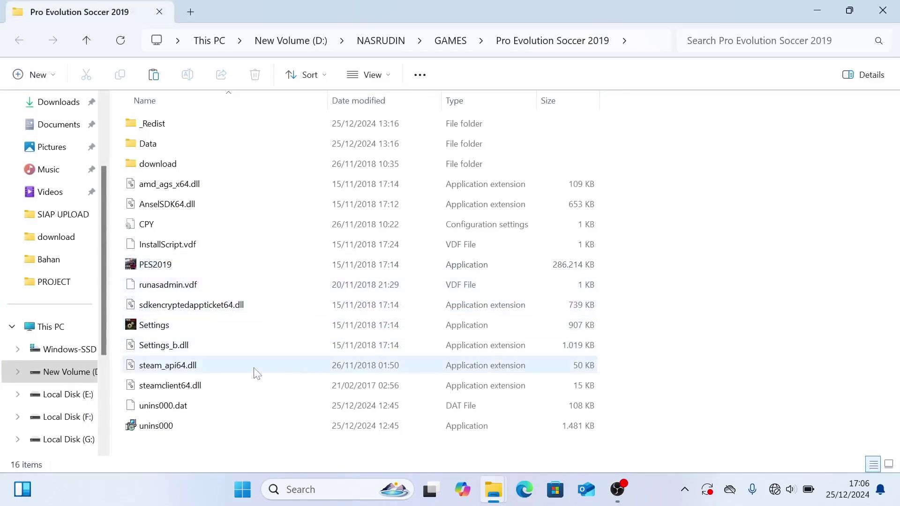
key(ctrl+a)
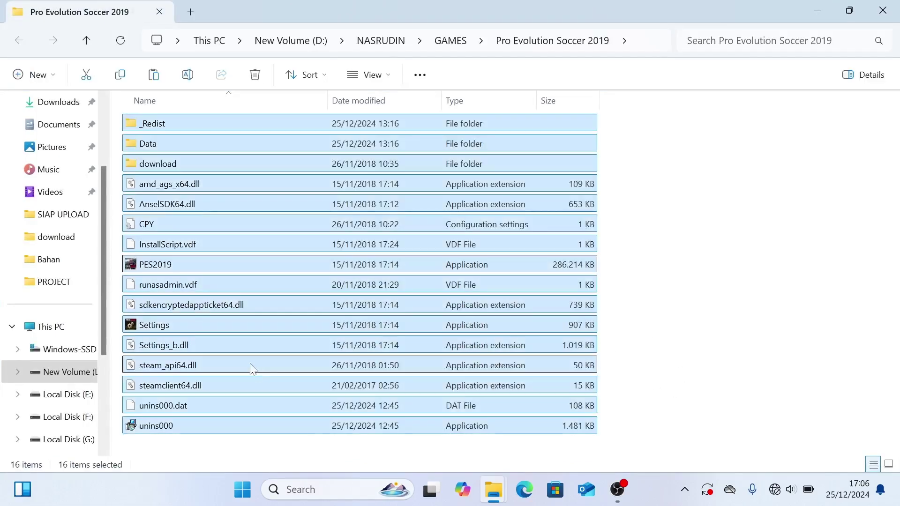
ctrl+click(175, 146)
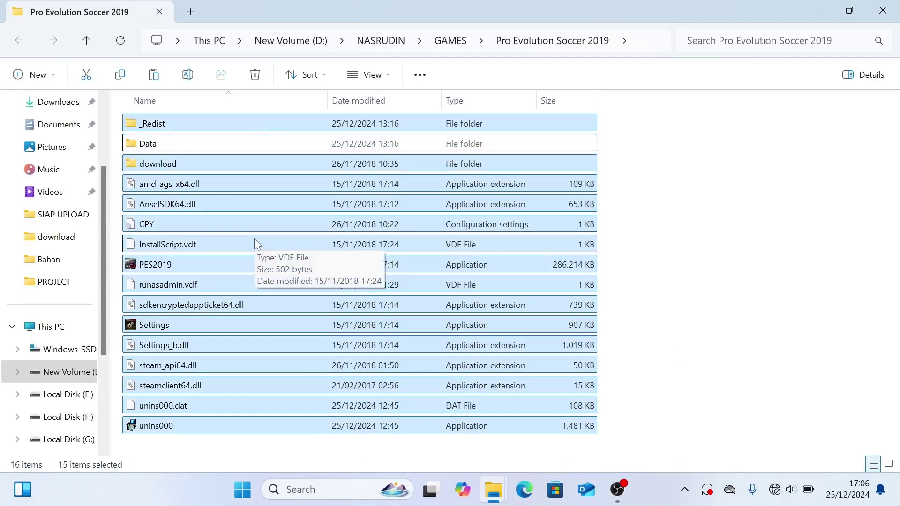
key(shift+Delete)
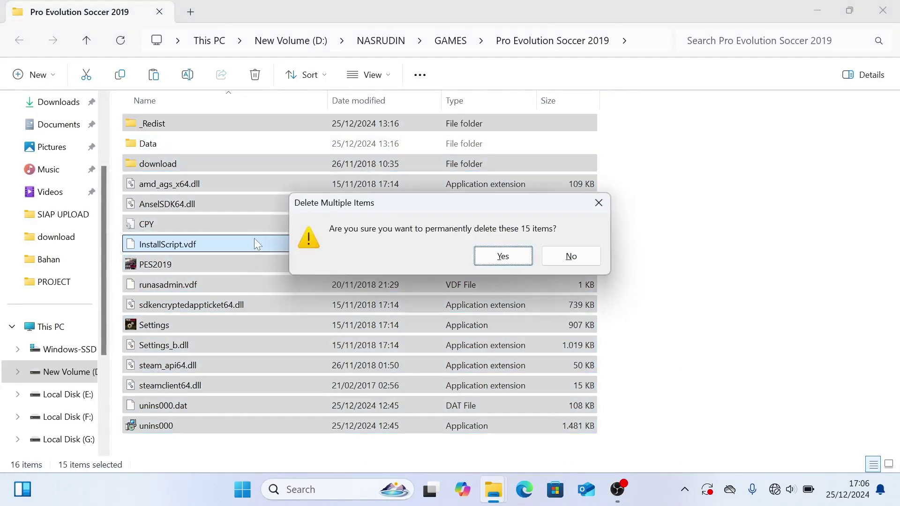
click(502, 256)
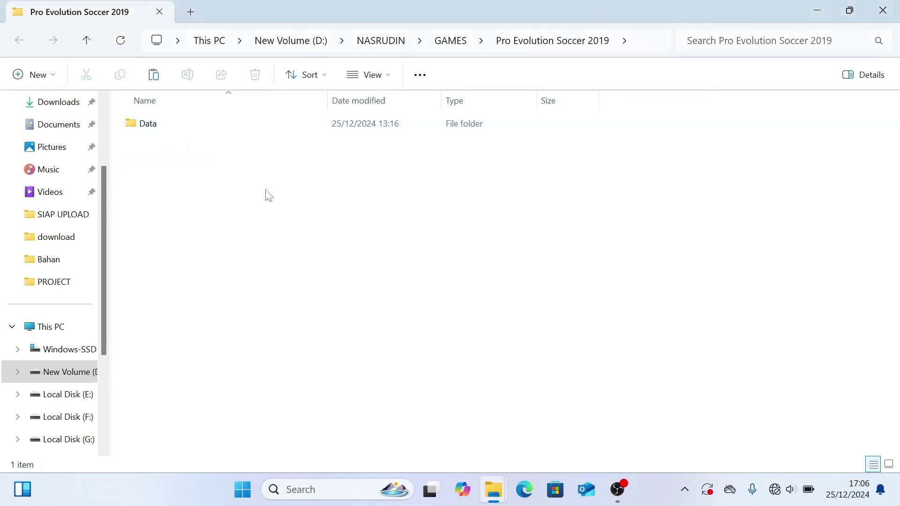
Paste the cut eFootball HANO V1.0 files into the Pro Evolution Soccer 2019 installation folder and check the moved files.
right_click(319, 187)
click(351, 200)
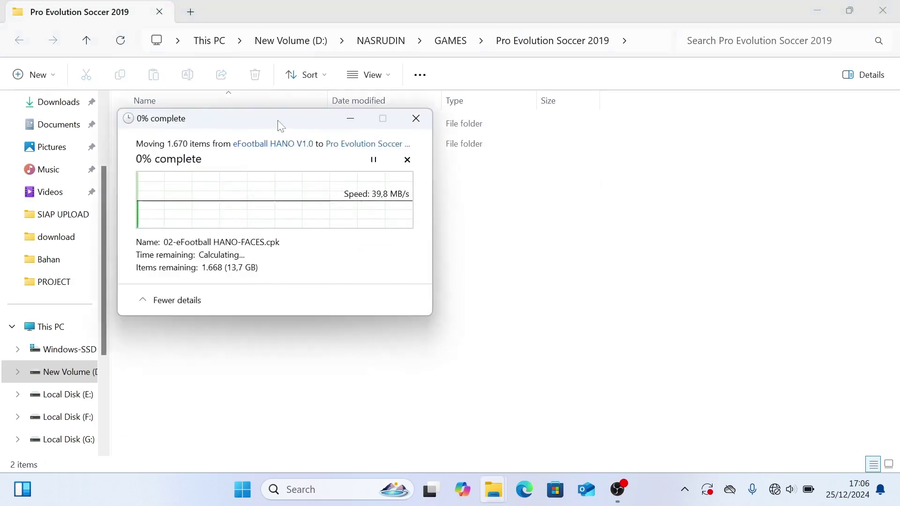
drag(279, 124, 393, 156)
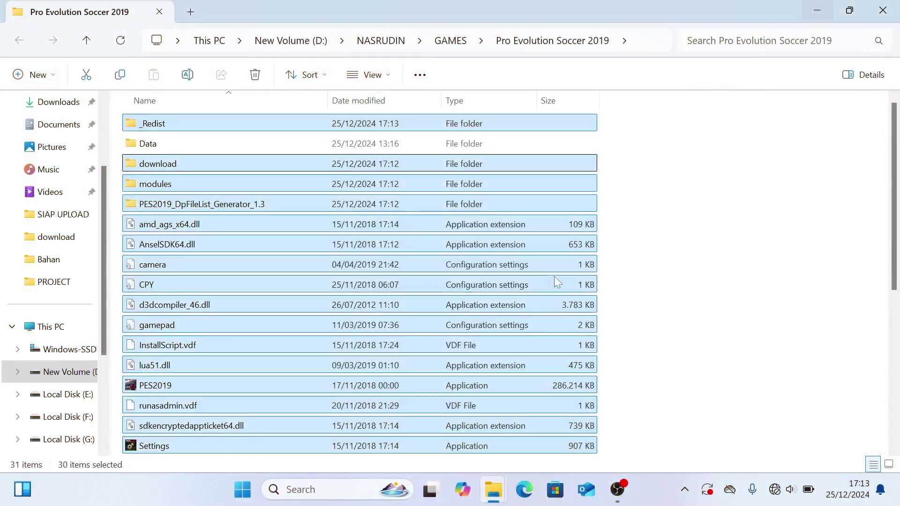
scroll(480, 274, down, 5)
scroll(482, 280, up, 1)
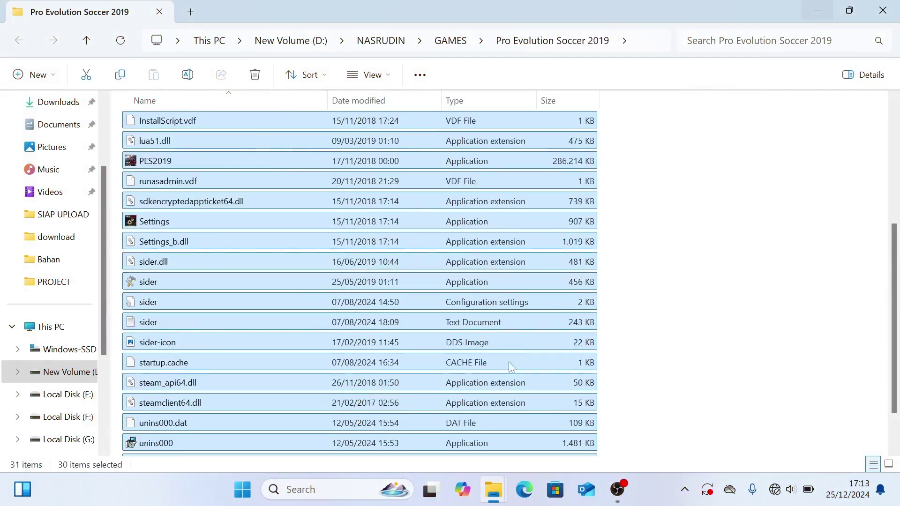
Check the eFootball HANO V1.0 source folder, and return to the Pro Evolution Soccer 2019 folder to look over the moved files and download folder.
mouse_move(493, 489)
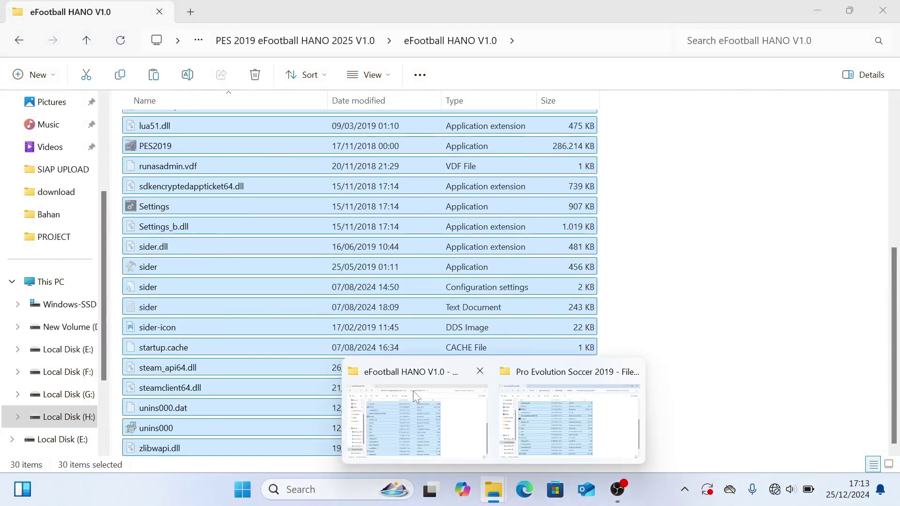
click(413, 393)
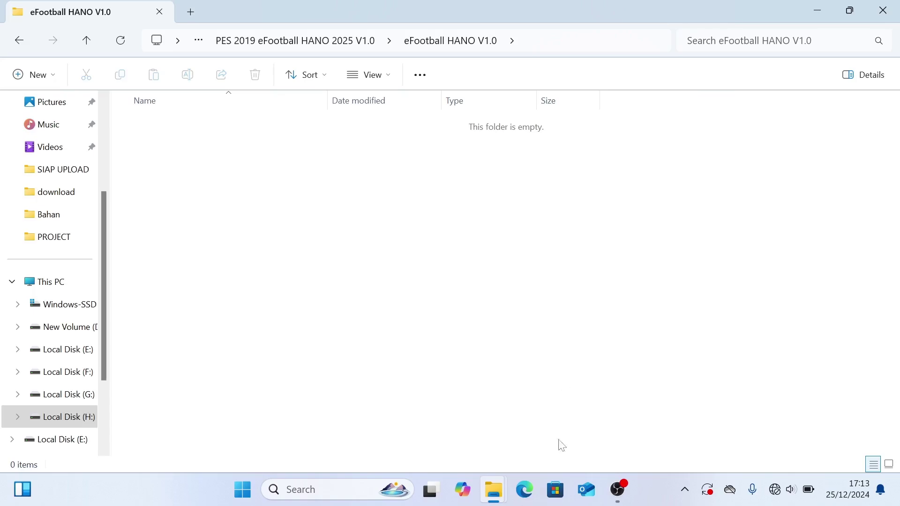
mouse_move(493, 489)
click(605, 435)
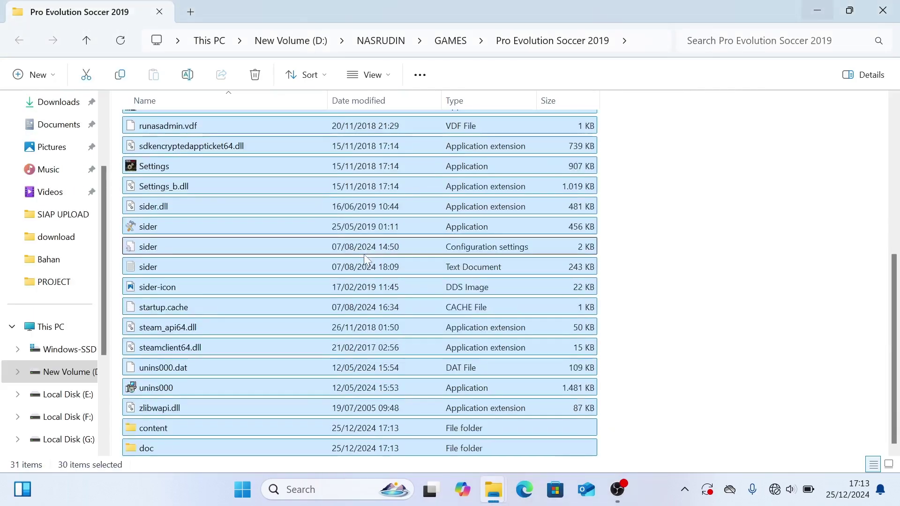
scroll(733, 351, up, 3)
scroll(719, 356, up, 2)
click(191, 164)
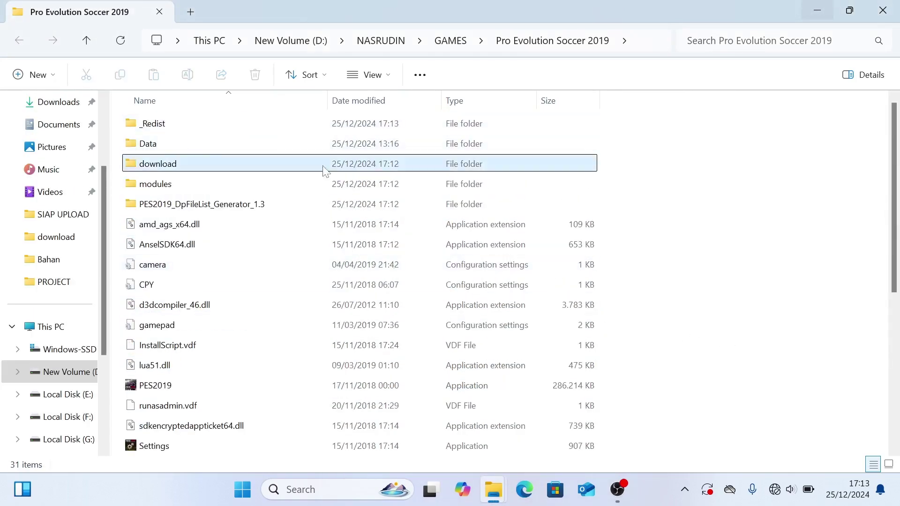
click(217, 164)
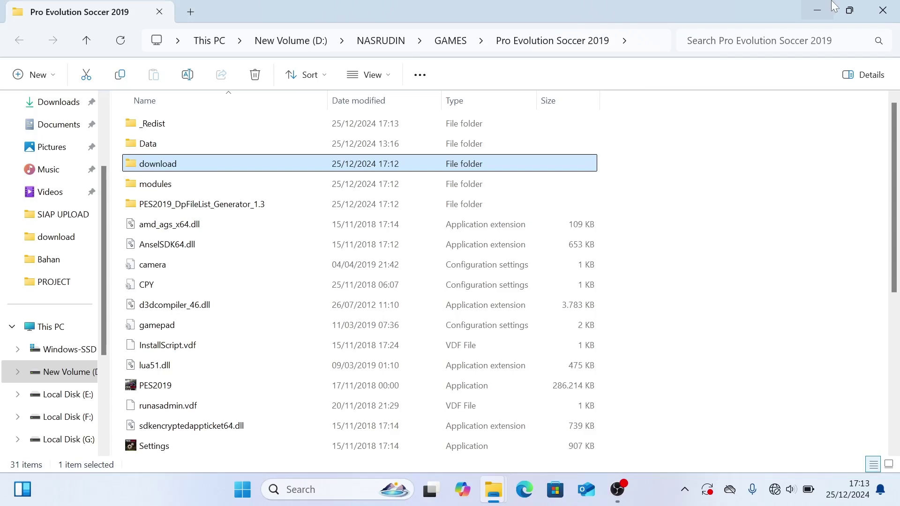
Launch PES2019 DpFileList Generator 1.3 from its folder inside Pro Evolution Soccer 2019, dismiss the directory error and move its window fully into view.
click(225, 208)
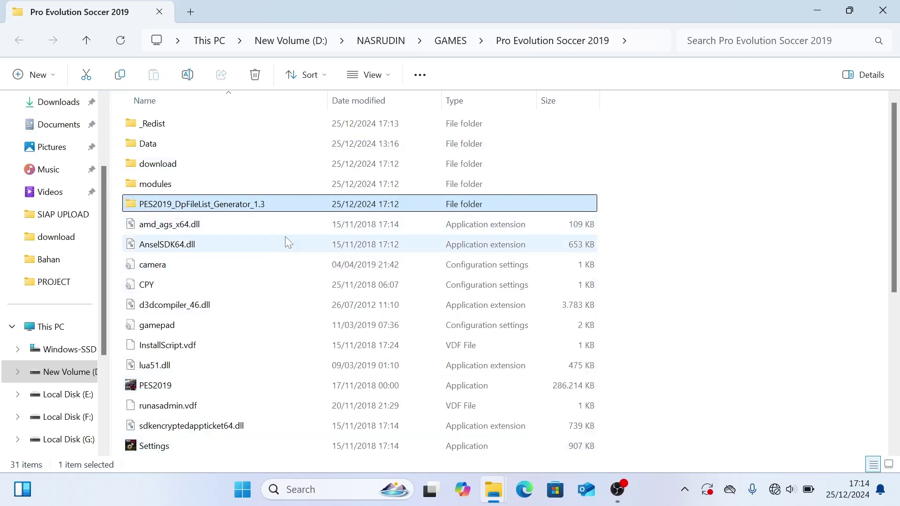
mouse_move(286, 238)
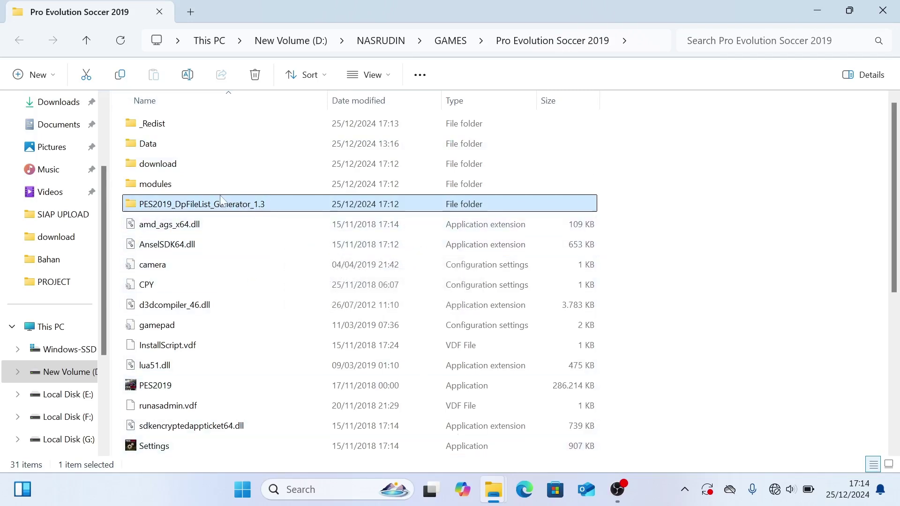
mouse_move(257, 210)
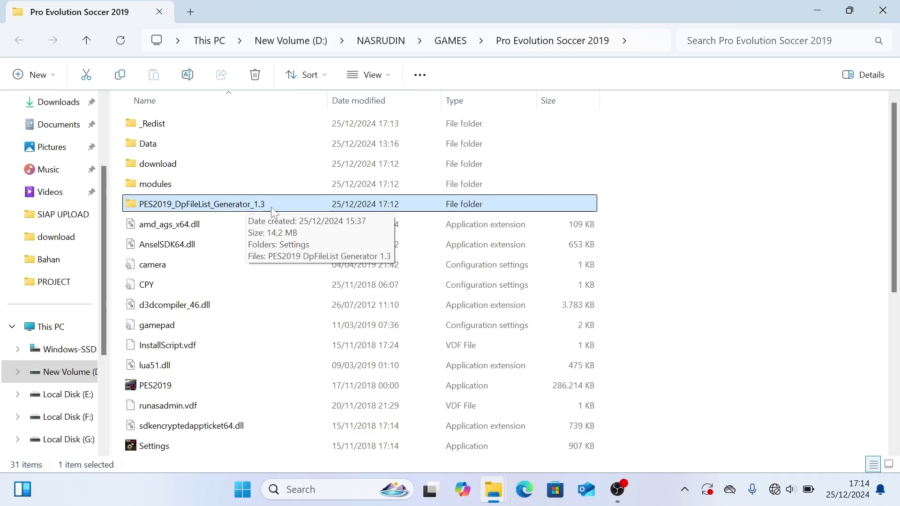
double_click(253, 207)
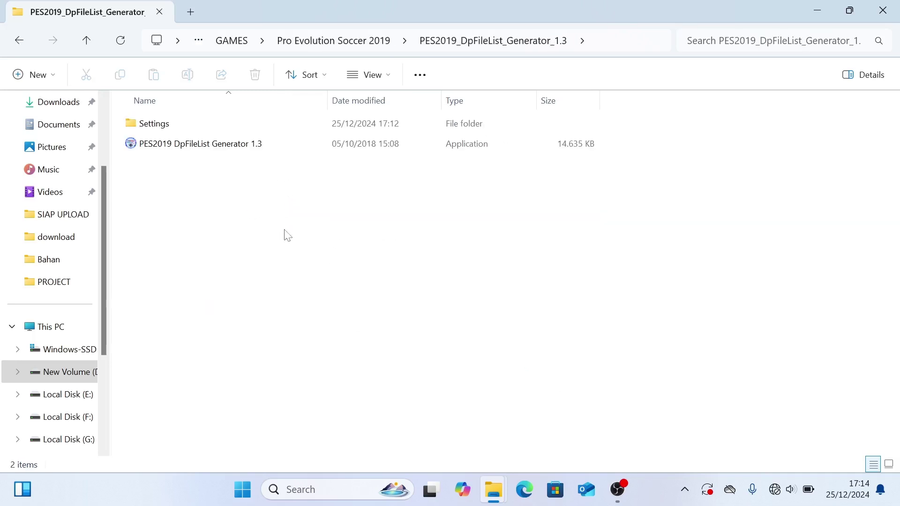
click(204, 143)
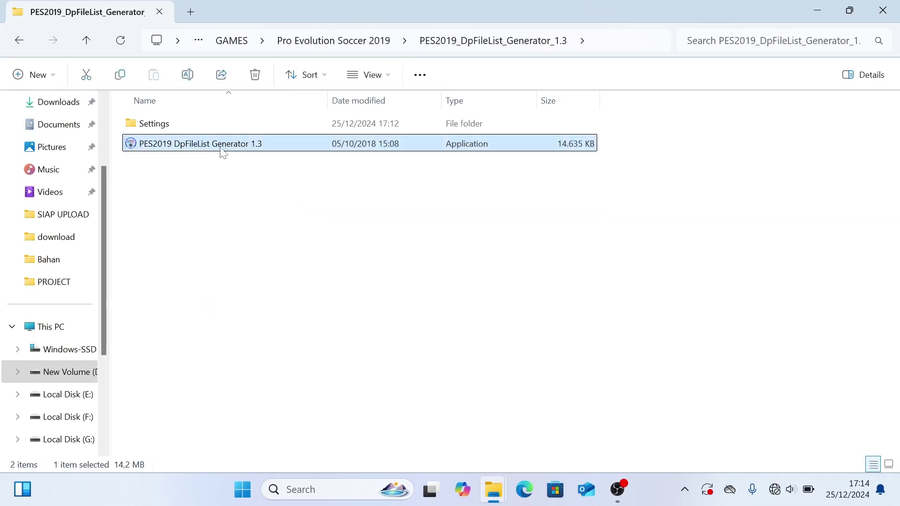
double_click(260, 146)
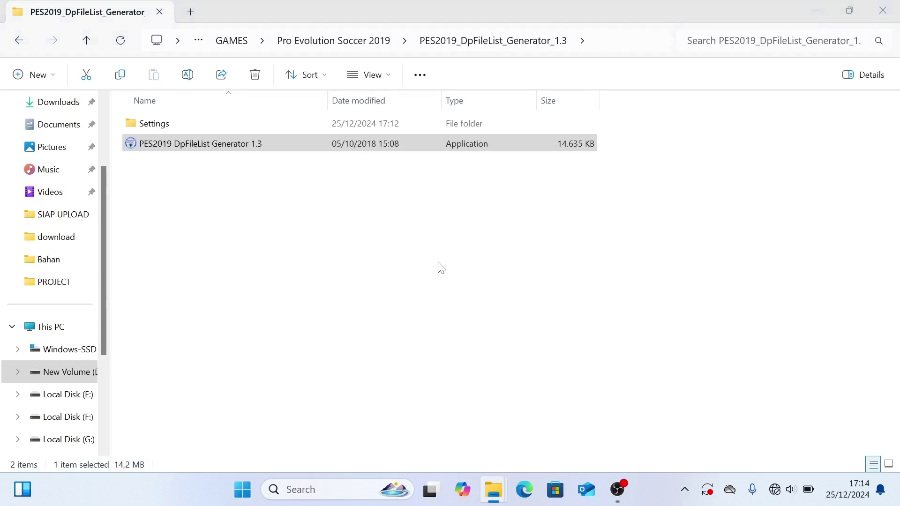
drag(319, 189, 473, 199)
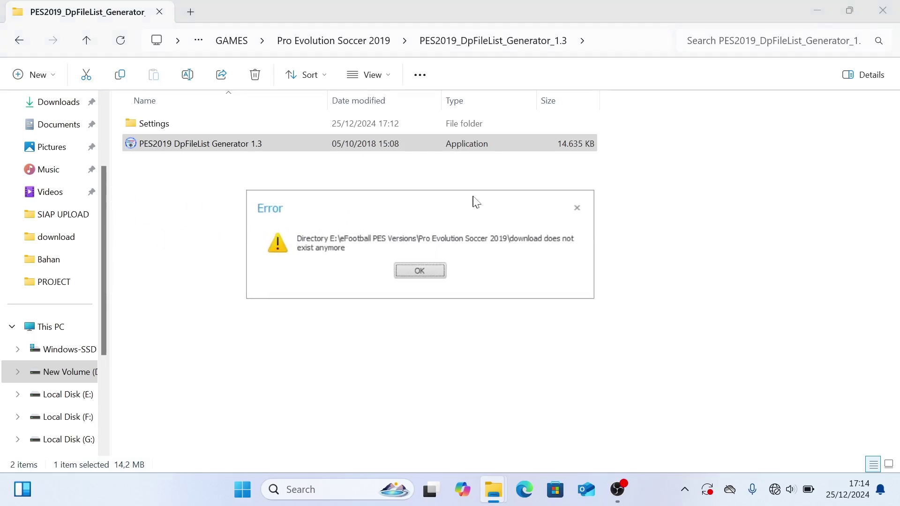
click(425, 270)
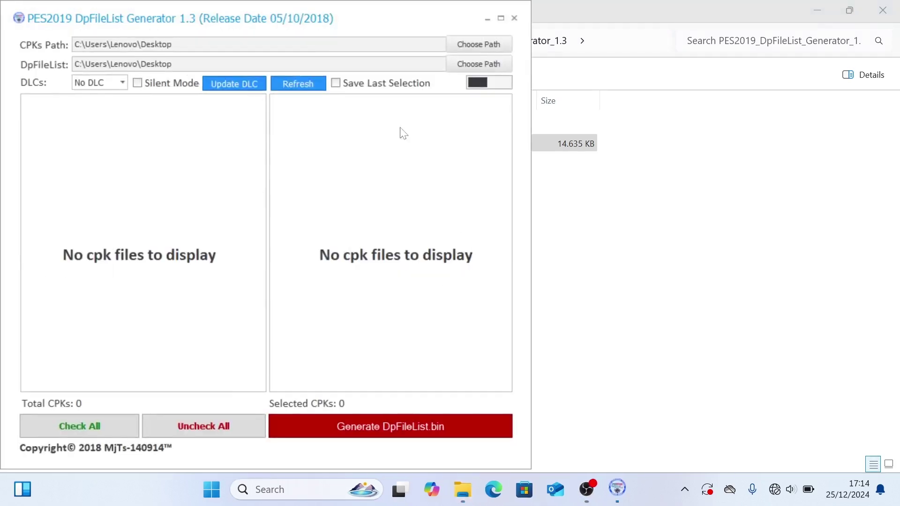
drag(388, 27, 540, 52)
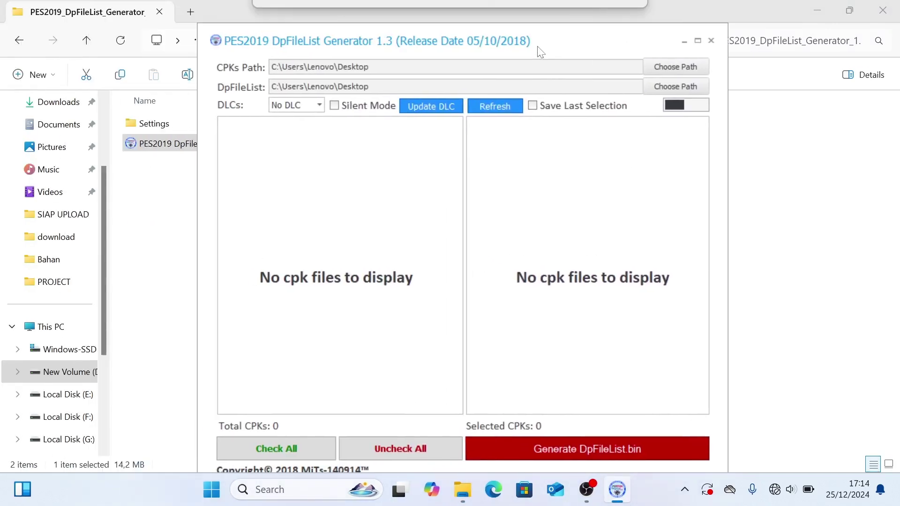
drag(333, 49, 313, 30)
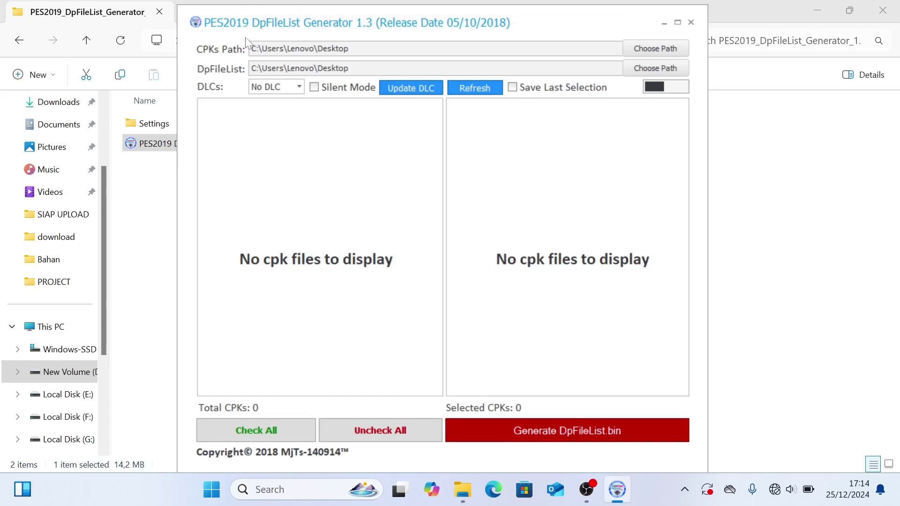
Set the CPKs path to the download folder inside the Pro Evolution Soccer 2019 installation on drive D.
click(666, 53)
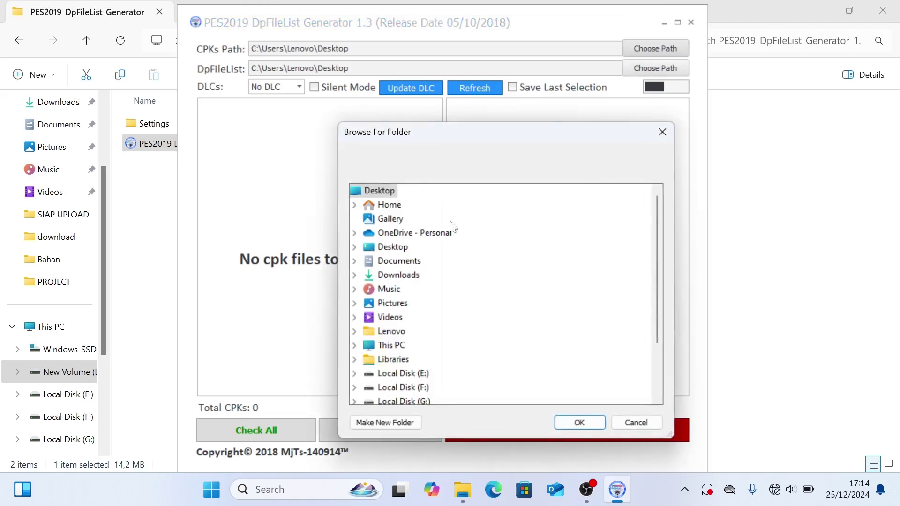
scroll(421, 237, down, 2)
click(356, 275)
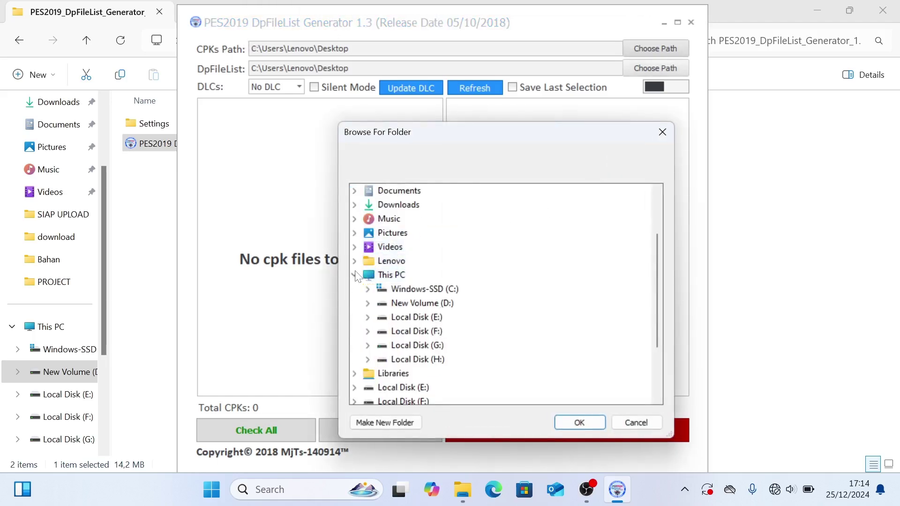
click(368, 304)
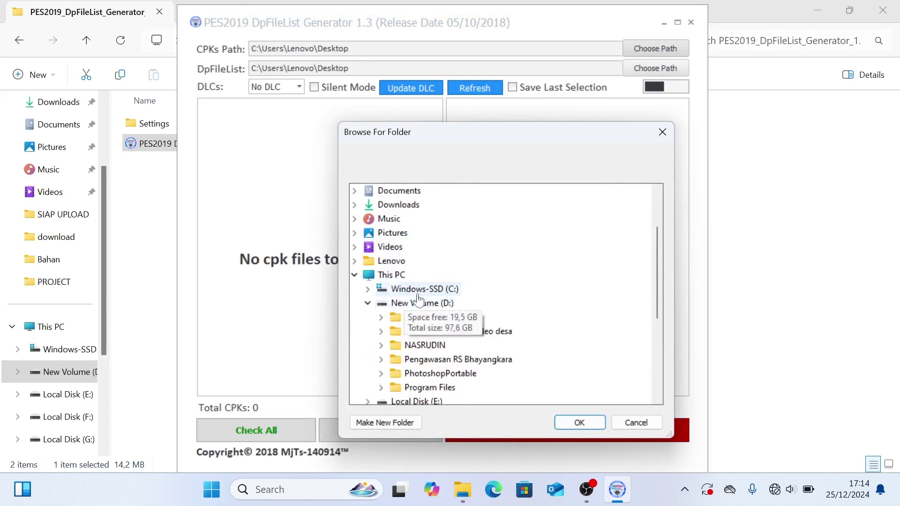
scroll(380, 281, down, 3)
click(381, 219)
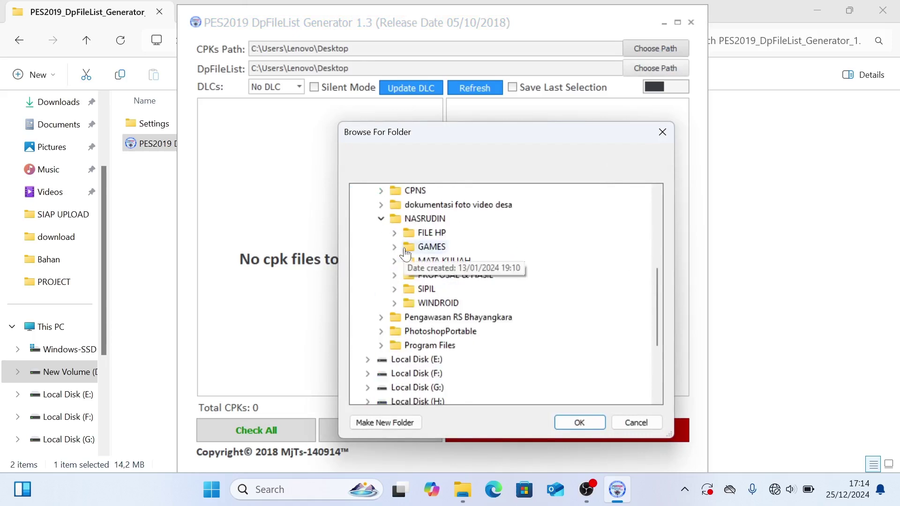
click(395, 249)
click(407, 260)
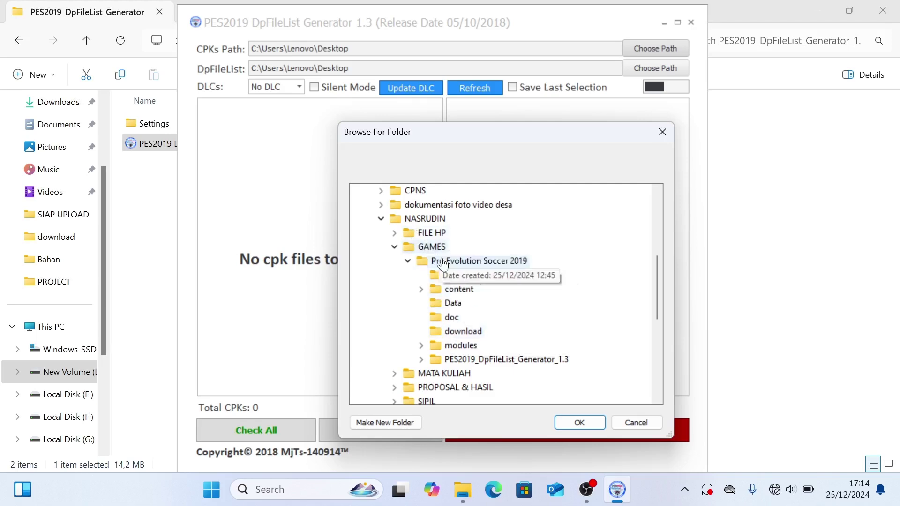
click(468, 334)
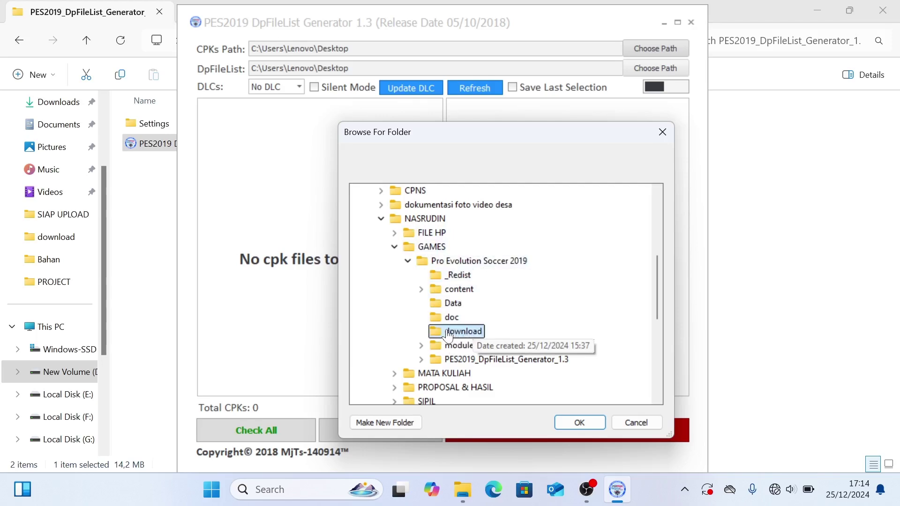
click(579, 423)
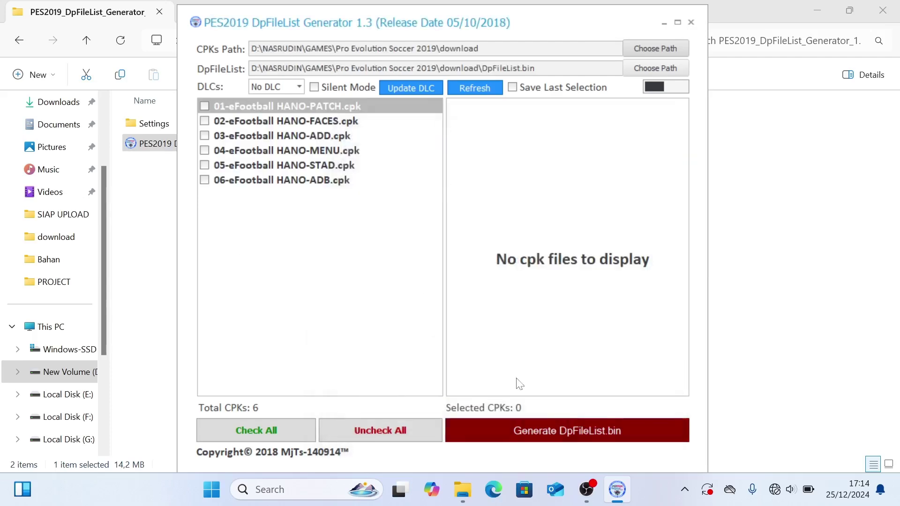
Set the DpFileList path to the DpFileList BIN file in the game's download folder on drive D.
click(648, 68)
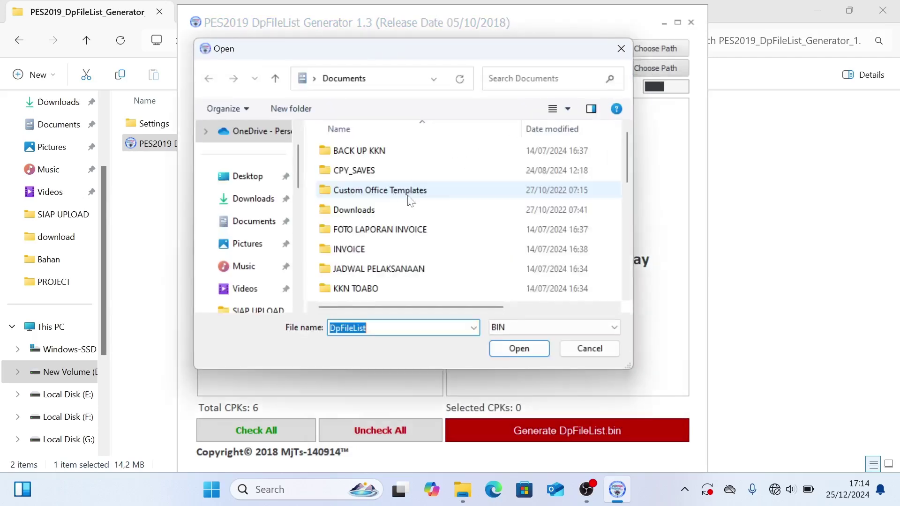
scroll(251, 202, down, 4)
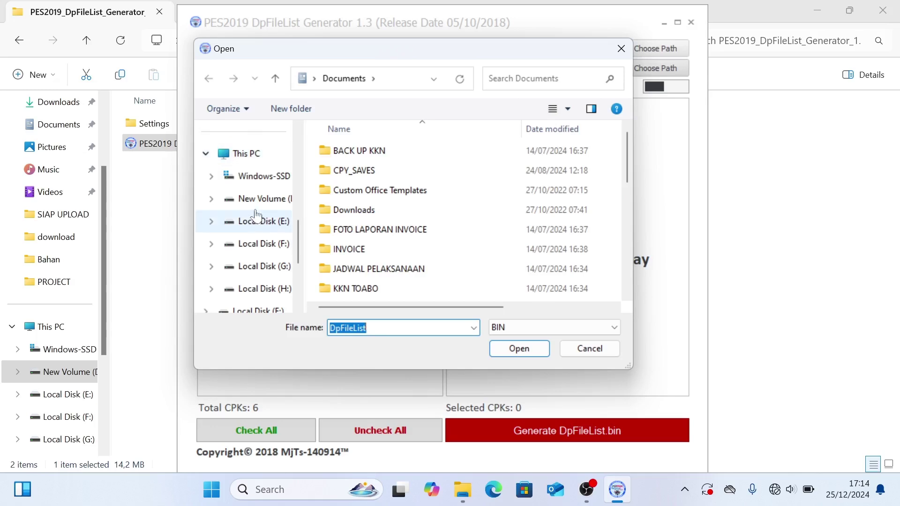
click(253, 199)
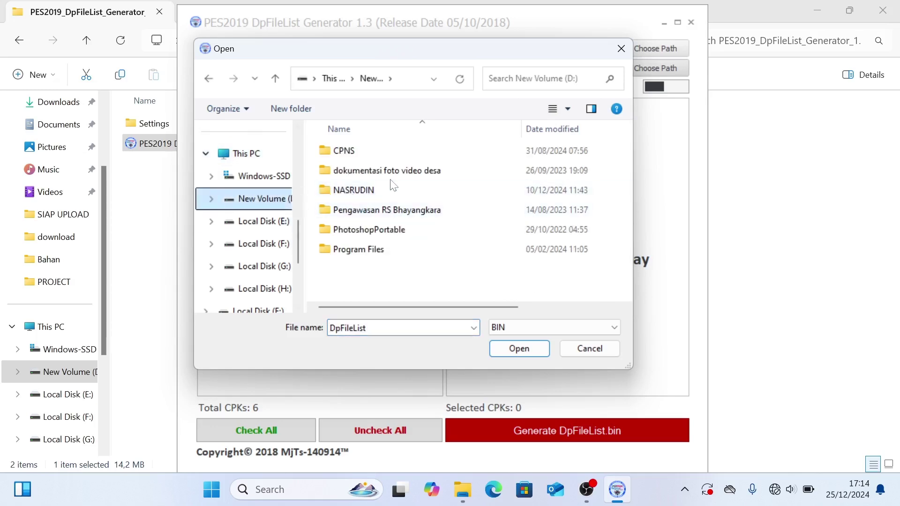
double_click(398, 193)
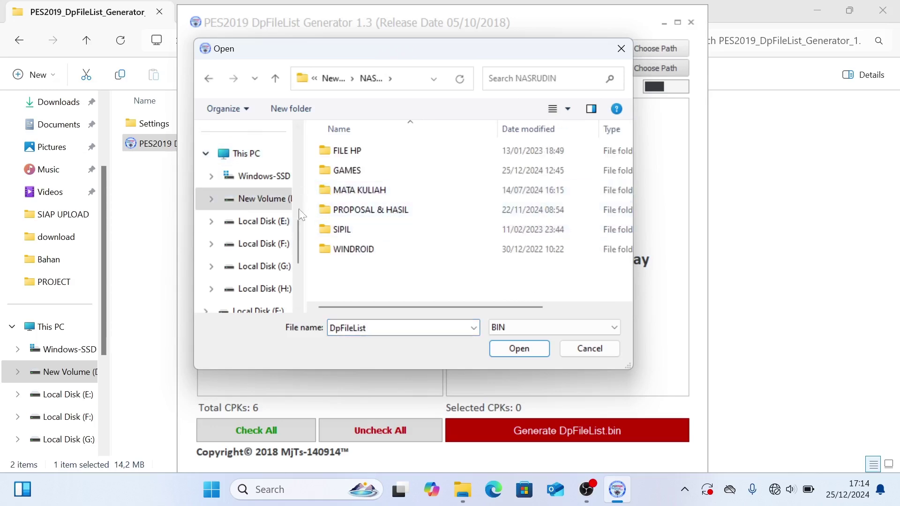
double_click(361, 169)
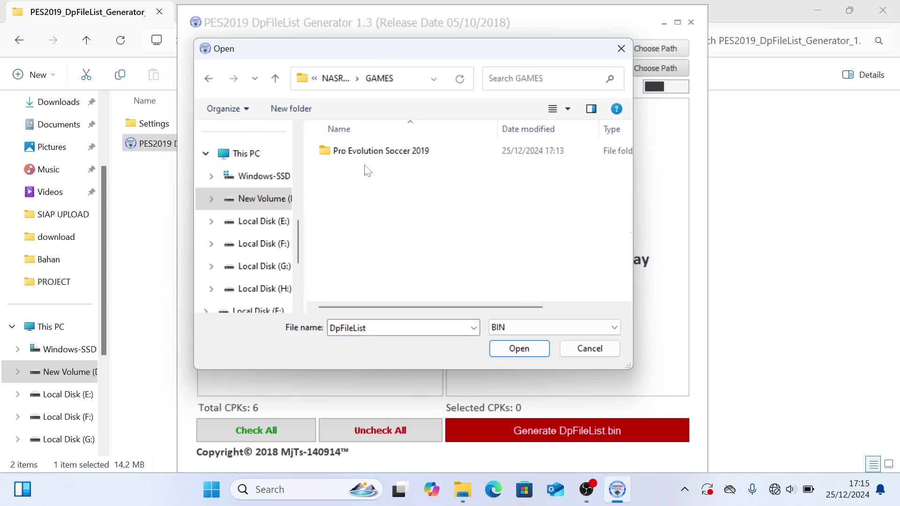
click(382, 155)
double_click(382, 155)
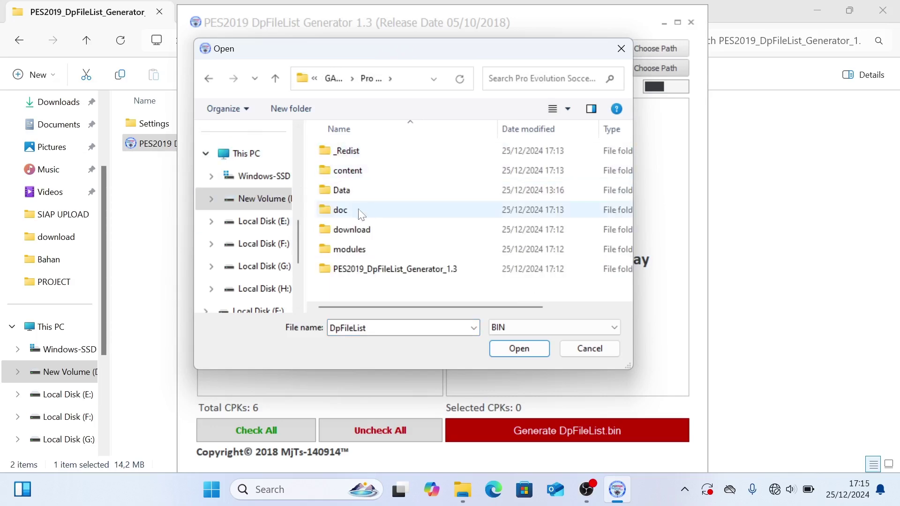
double_click(381, 229)
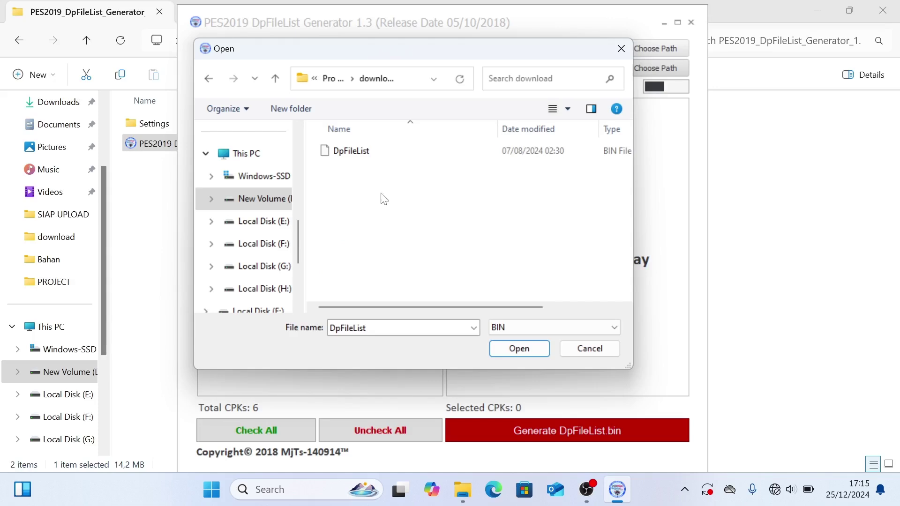
click(365, 157)
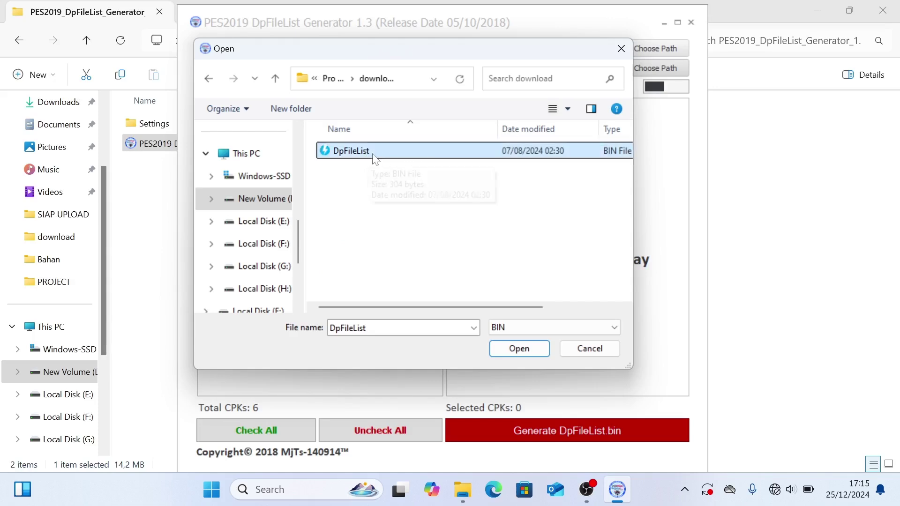
click(519, 349)
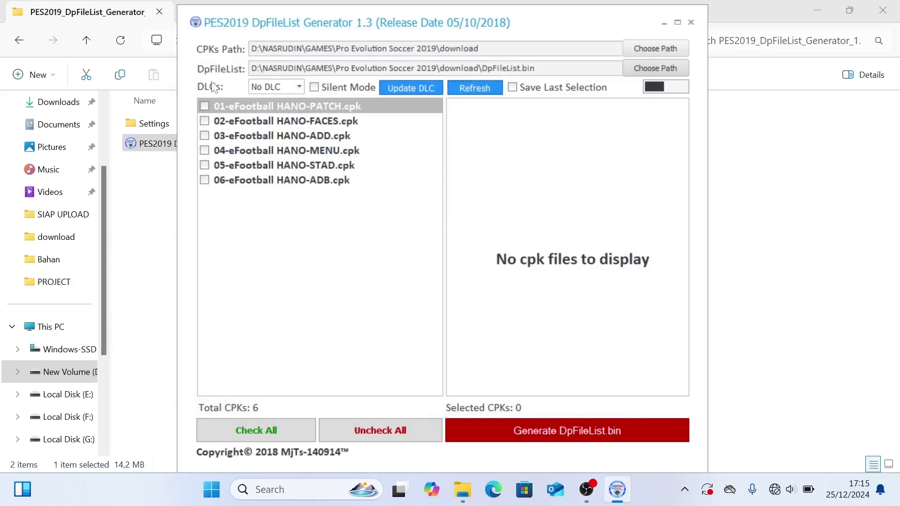
Choose No DLC for the DLCs option and enable Save Last Selection.
click(298, 87)
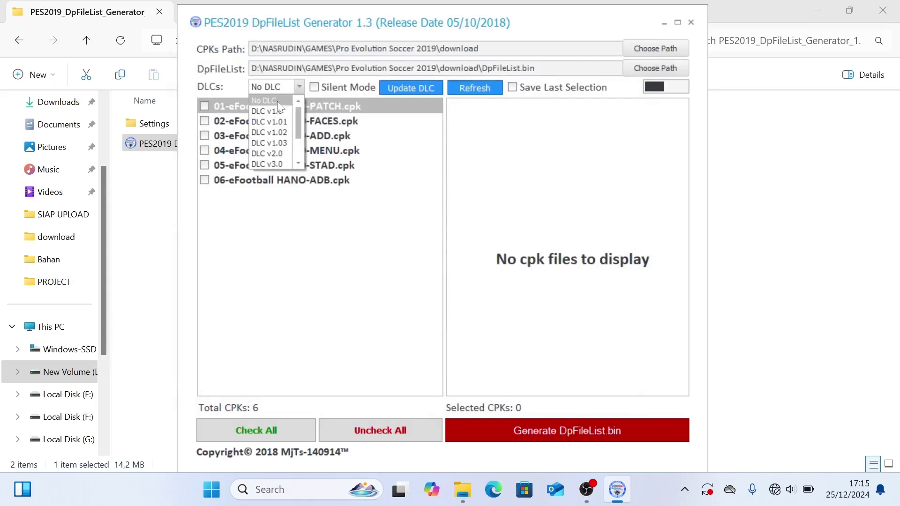
click(276, 101)
click(459, 92)
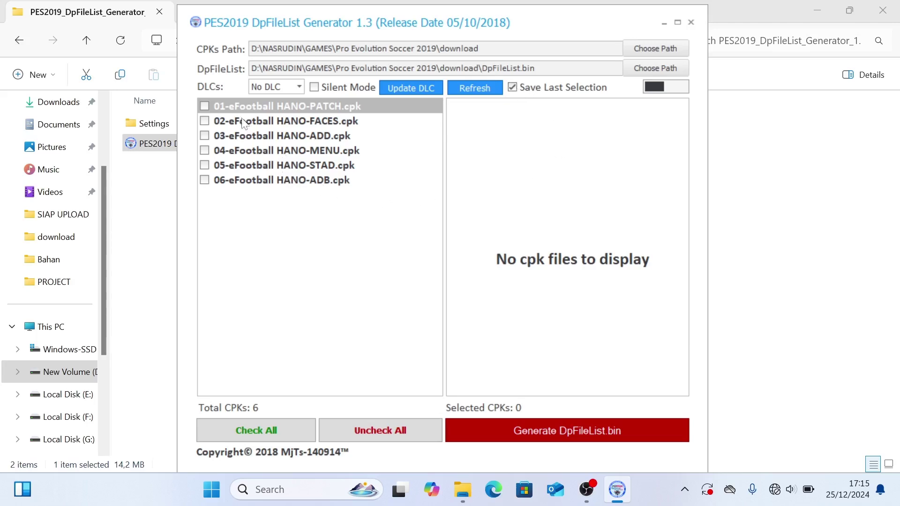
Select all the eFootball HANO CPK files, generate DpFileList.bin and close the generator.
click(278, 428)
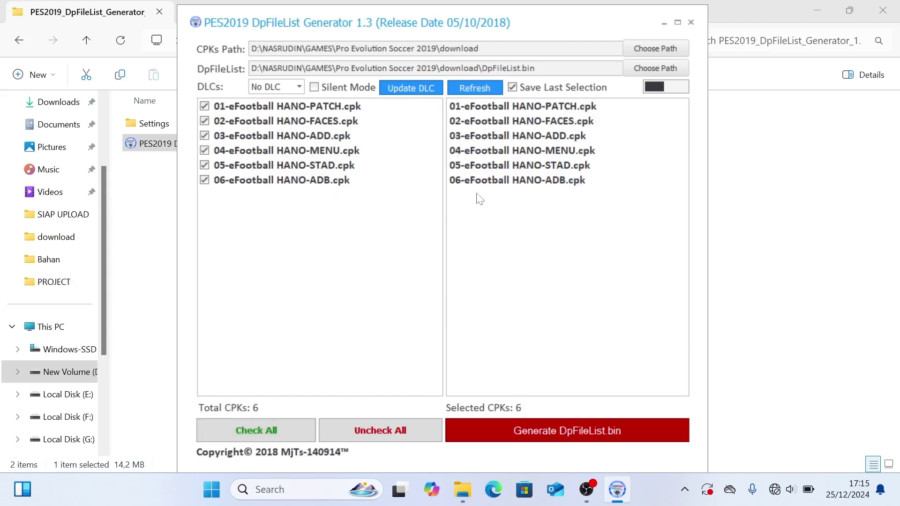
click(604, 439)
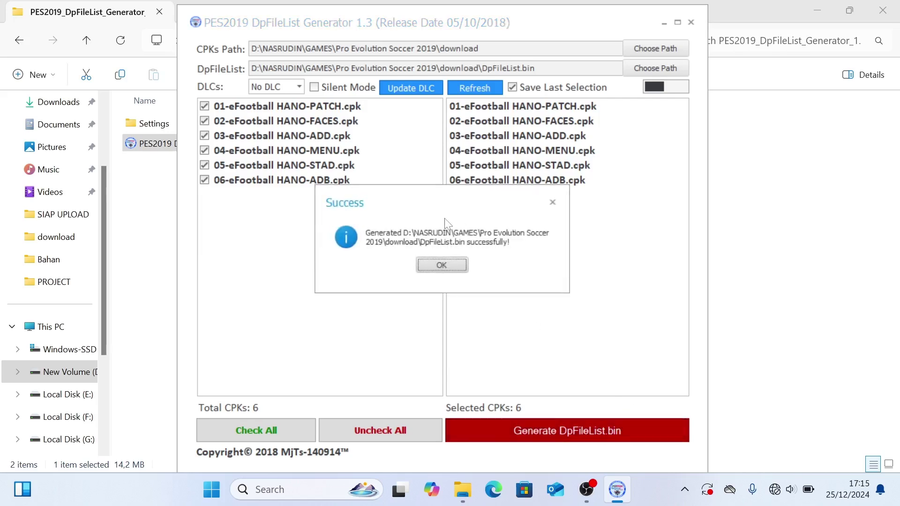
click(451, 266)
click(690, 23)
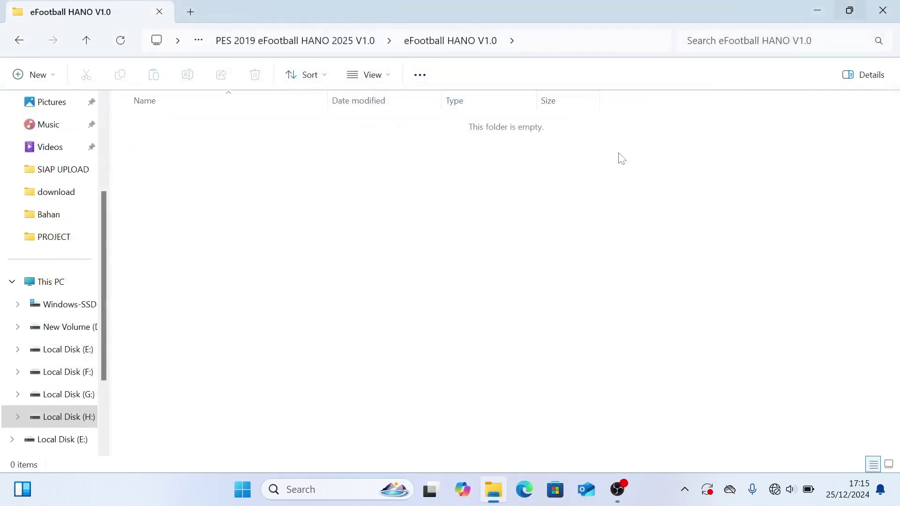
Close the empty eFootball HANO V1.0 folder window, launch PES 2019 from the desktop and continue past the title screen.
click(888, 6)
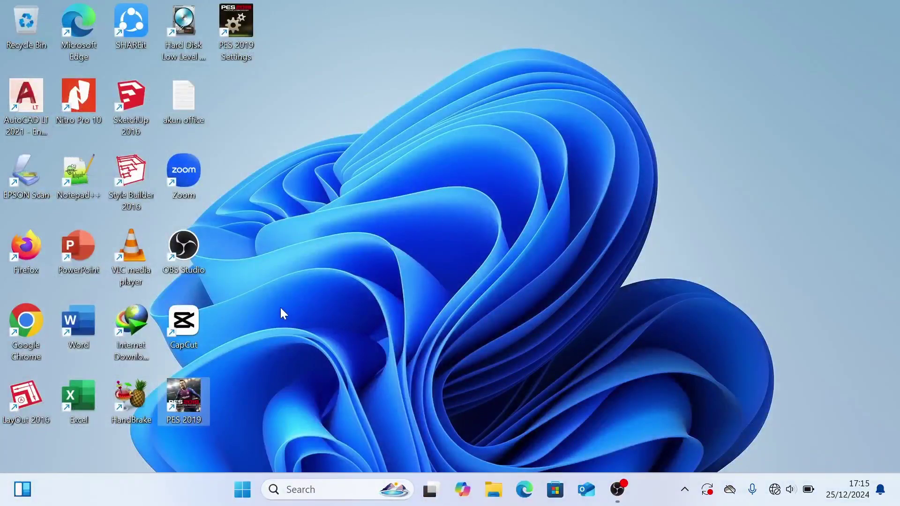
double_click(185, 401)
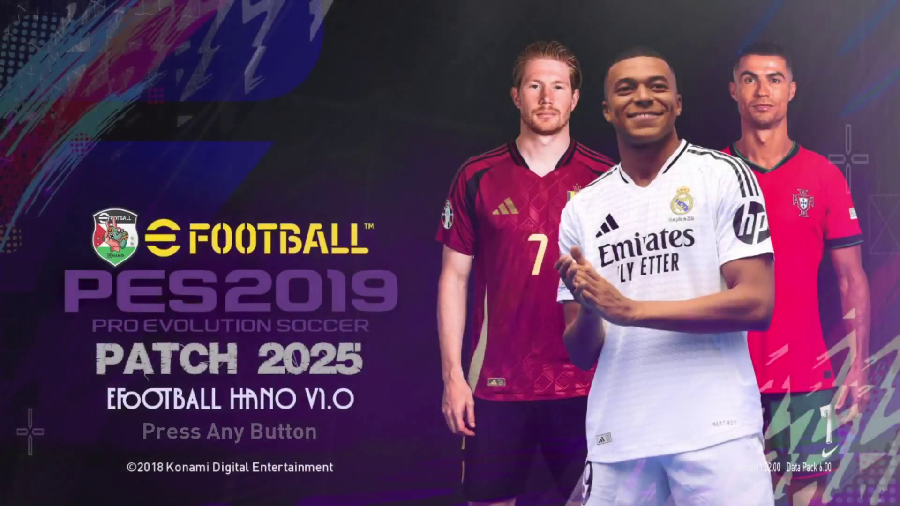
key(Return)
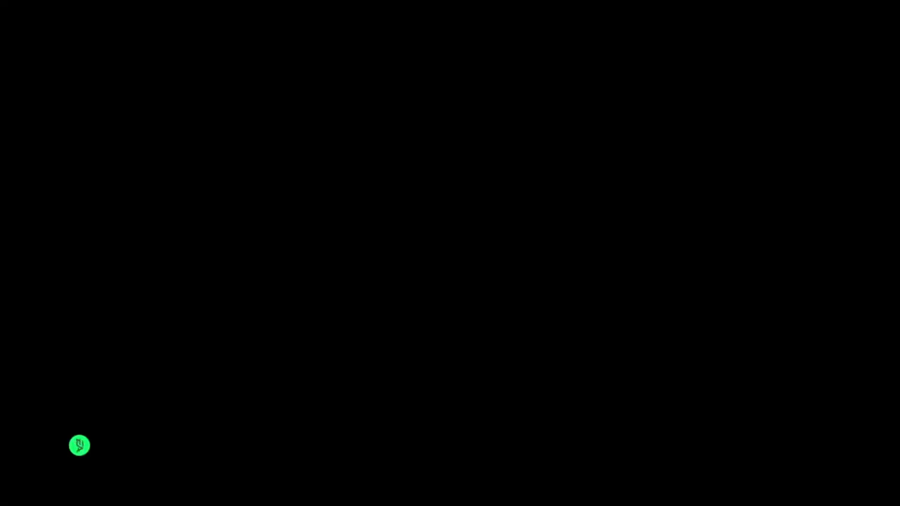